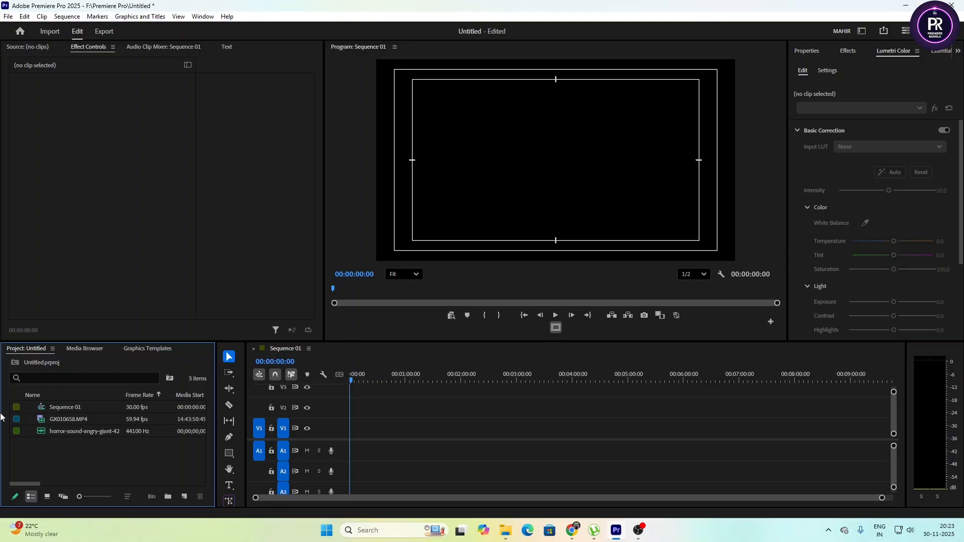
# Place GX010658.MP4 at the start of tracks V1 and A1, keeping the existing sequence settings.
pyautogui.click(74, 420)
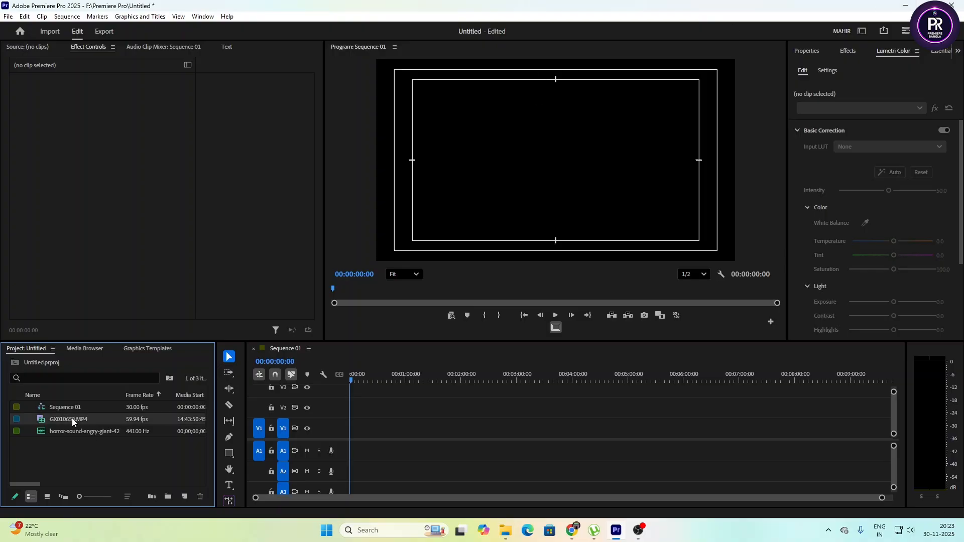
pyautogui.moveTo(71, 418); pyautogui.dragTo(356, 462)
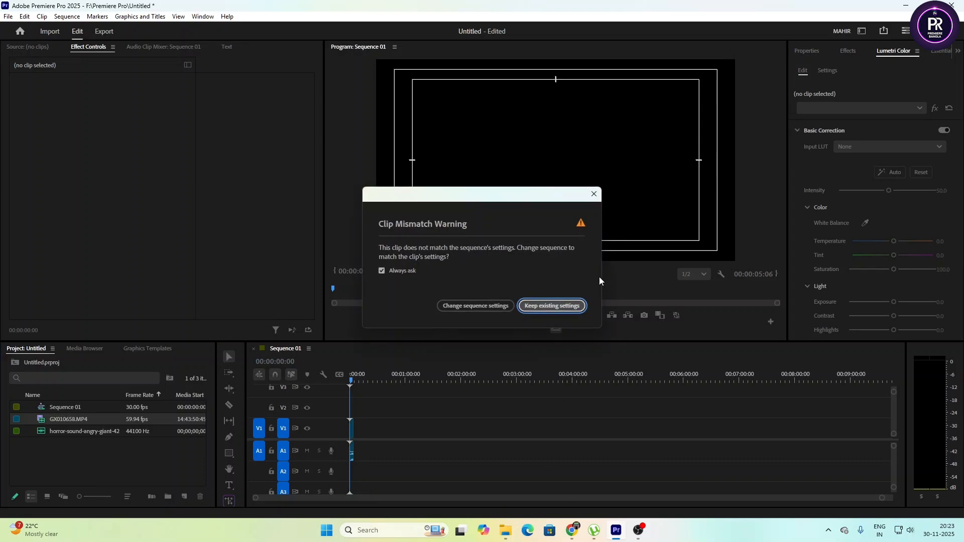
pyautogui.click(553, 306)
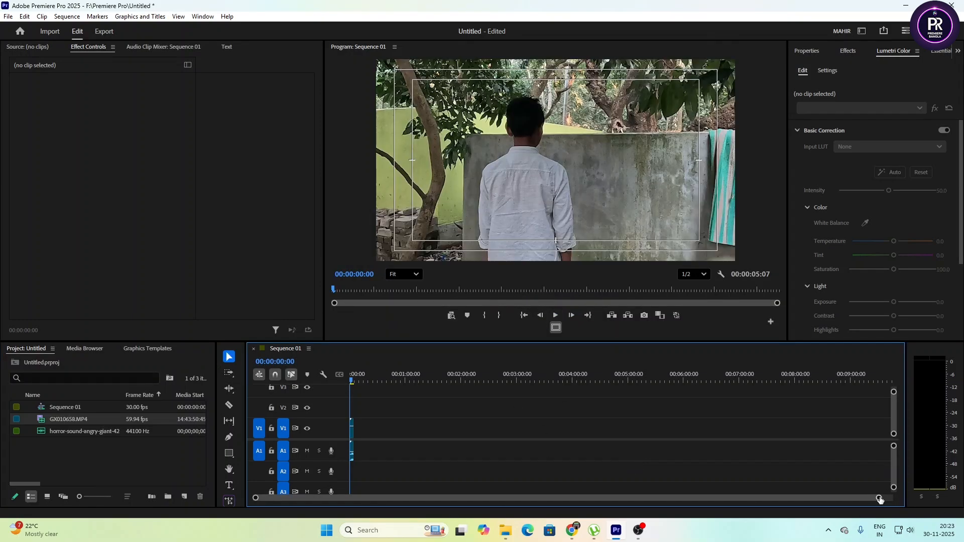
pyautogui.moveTo(879, 499); pyautogui.dragTo(322, 498)
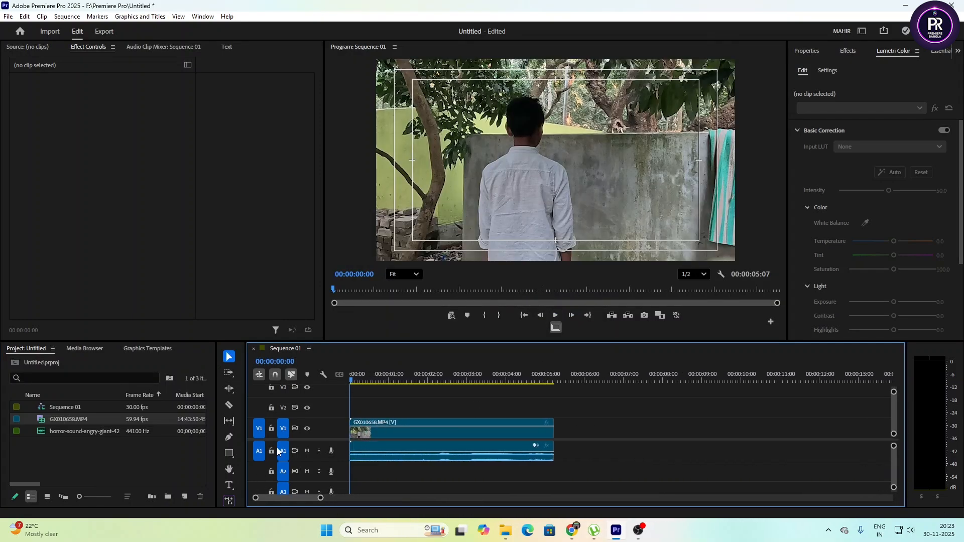
# Mute audio track A1 and play the clip through, then park the playhead at 00:00:00:22.
pyautogui.click(307, 451)
pyautogui.click(556, 315)
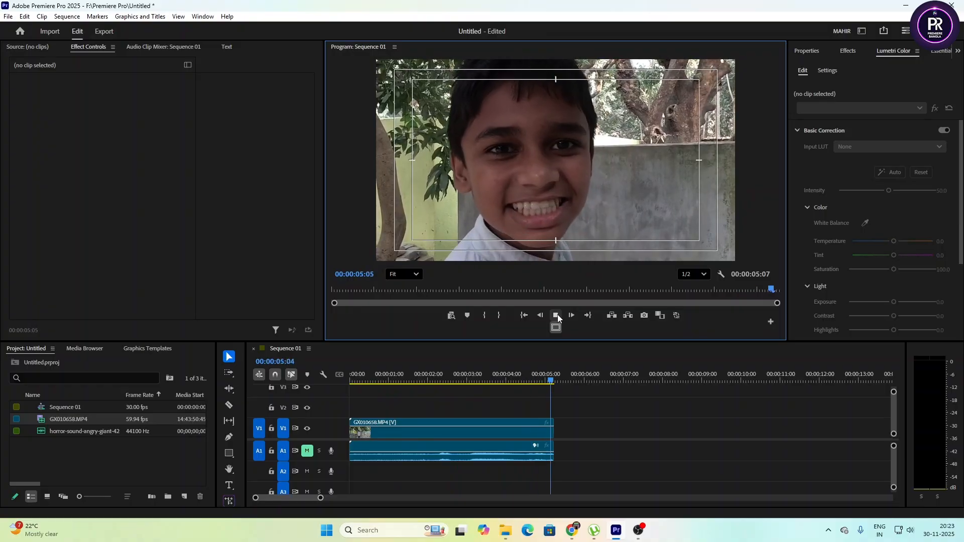
pyautogui.click(380, 378)
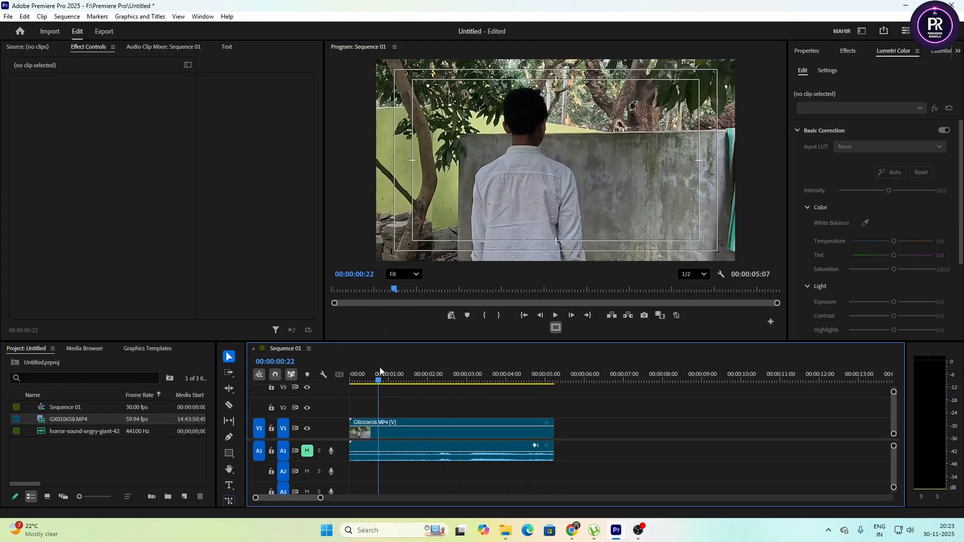
# Set the scale of the GX010658.MP4 clip on V1 to 50.
pyautogui.click(429, 430)
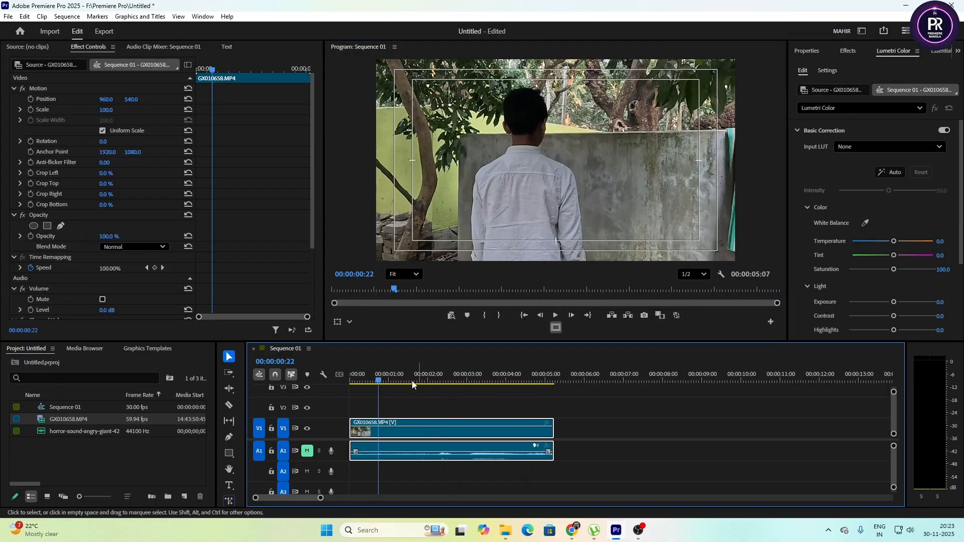
pyautogui.click(106, 111)
pyautogui.write('50')
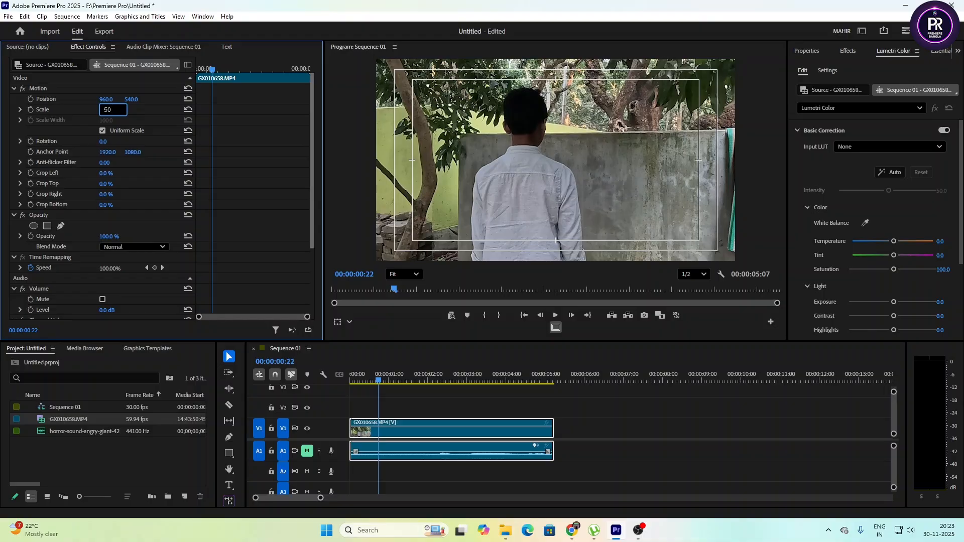
pyautogui.press('Return')
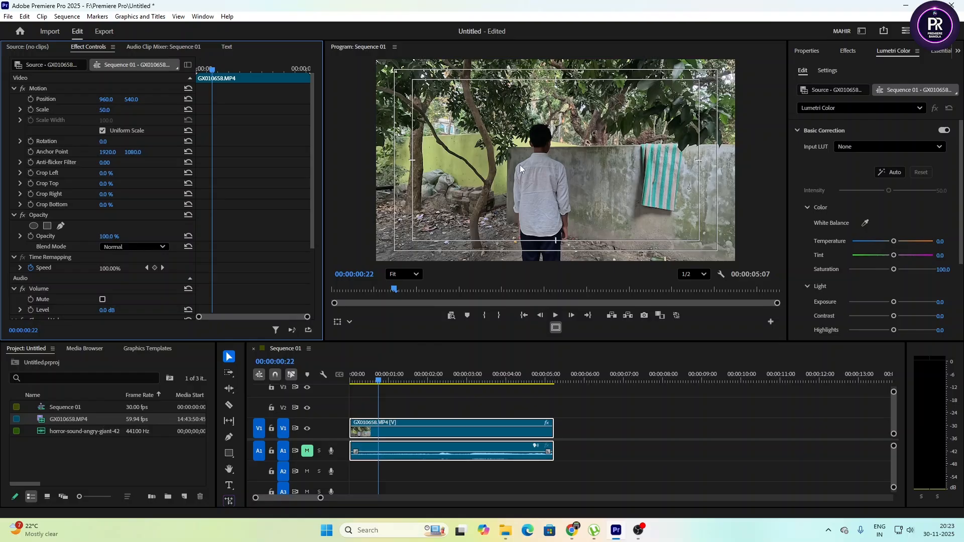
# Split the clip at 00:00:03:01, where the boy's face has turned toward the camera.
pyautogui.scroll(5, 548, 149)
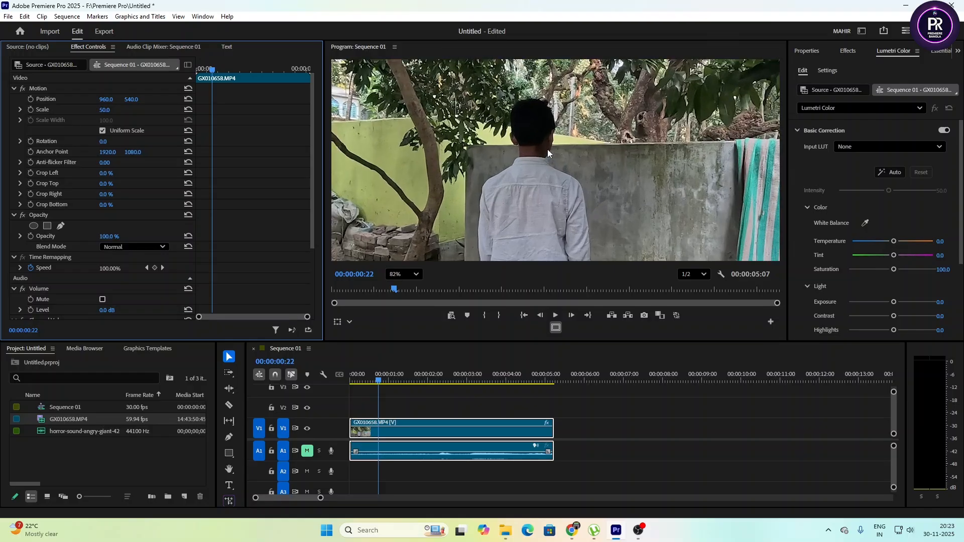
pyautogui.scroll(5, 544, 145)
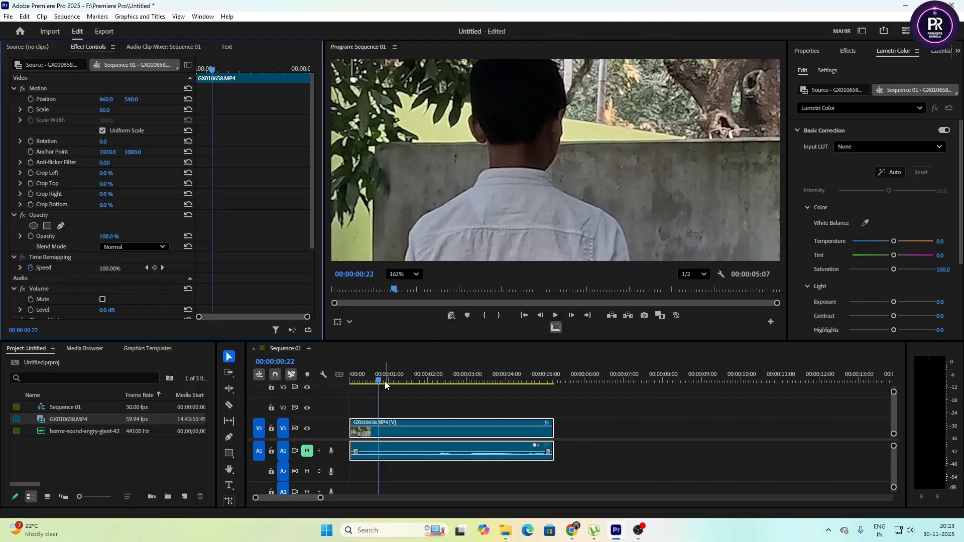
pyautogui.moveTo(383, 381); pyautogui.dragTo(470, 426)
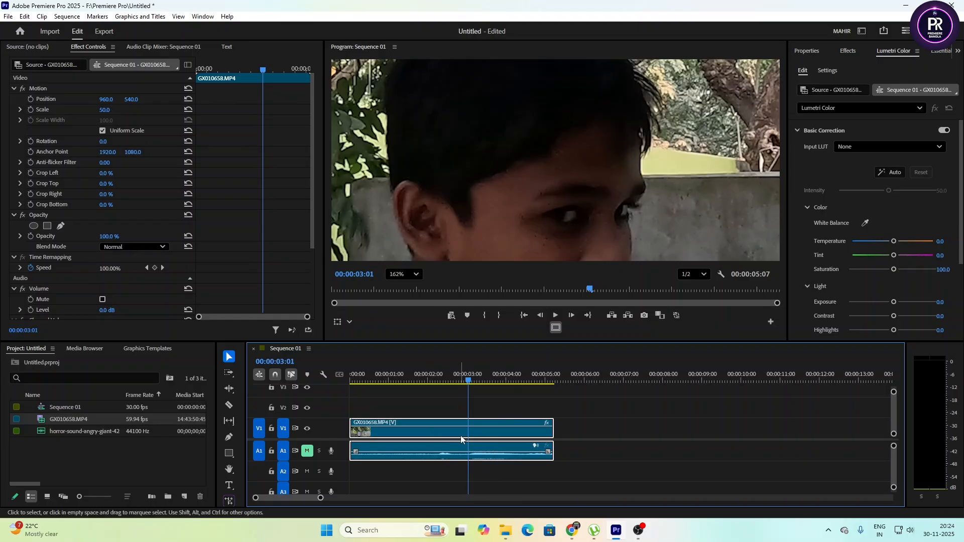
pyautogui.press('c')
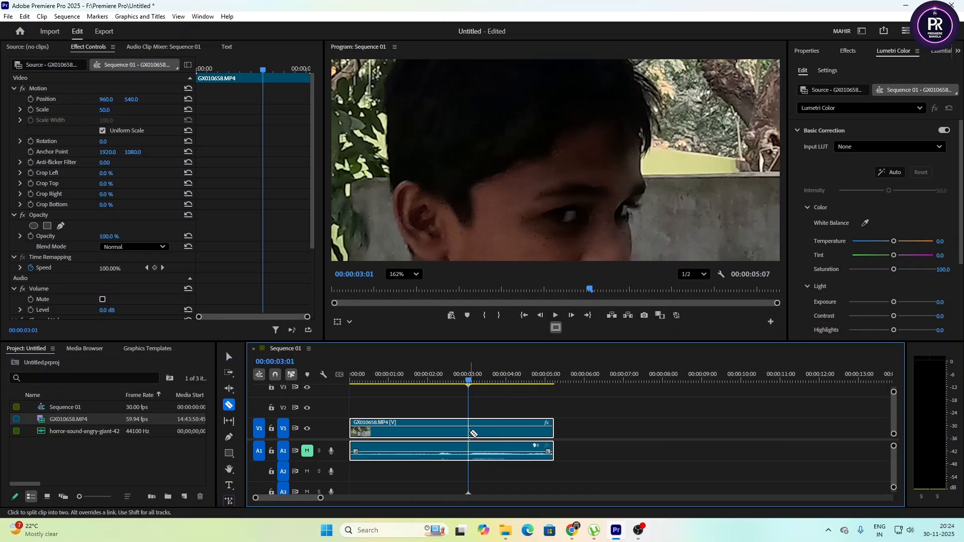
pyautogui.click(469, 435)
pyautogui.press('v')
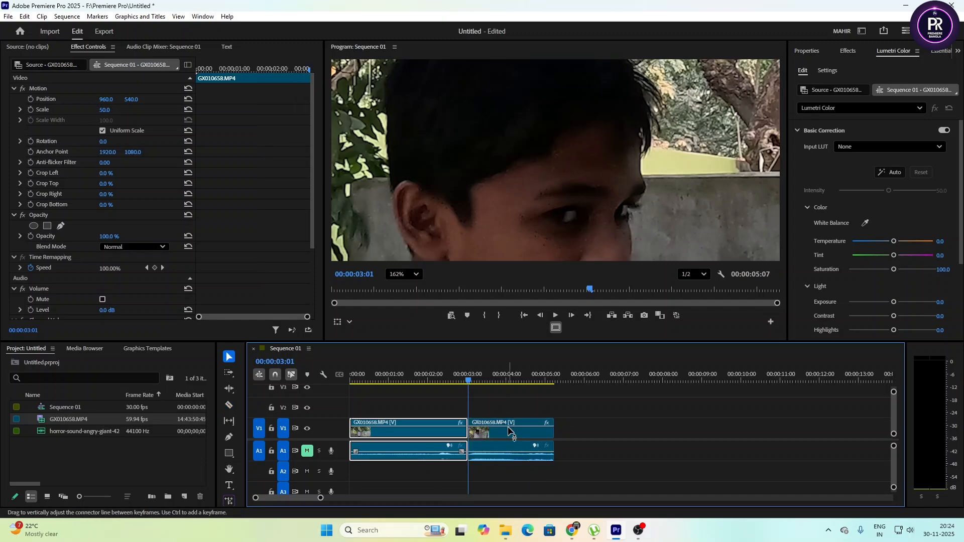
# Draw a closed opacity mask with the Pen tool around the right-hand eye in the second clip's last frame, 00:00:05:06.
pyautogui.click(509, 430)
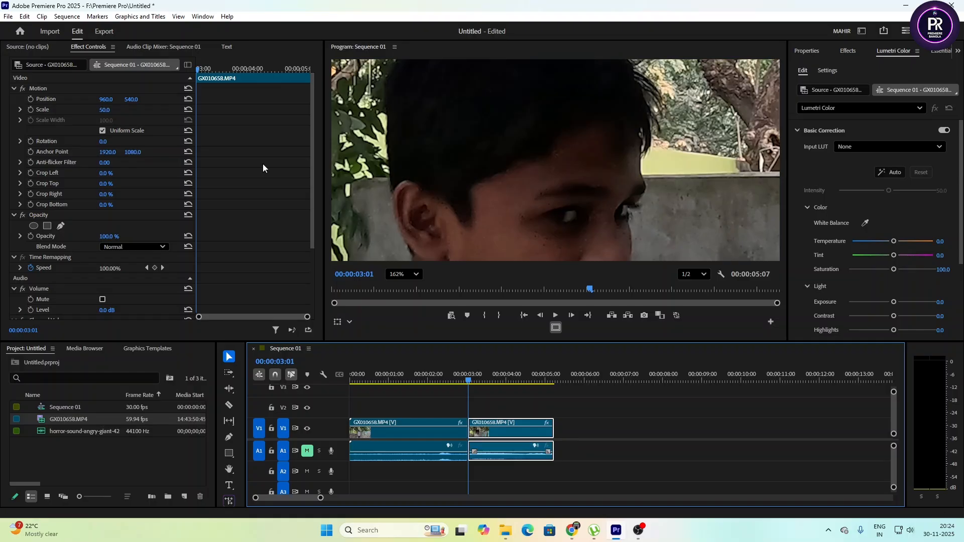
pyautogui.moveTo(198, 69); pyautogui.dragTo(318, 91)
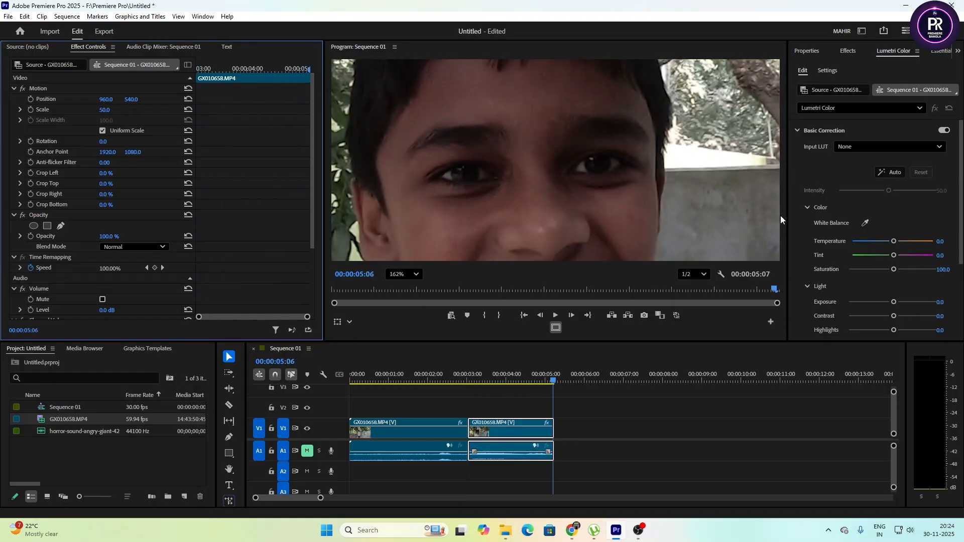
pyautogui.scroll(8, 655, 186)
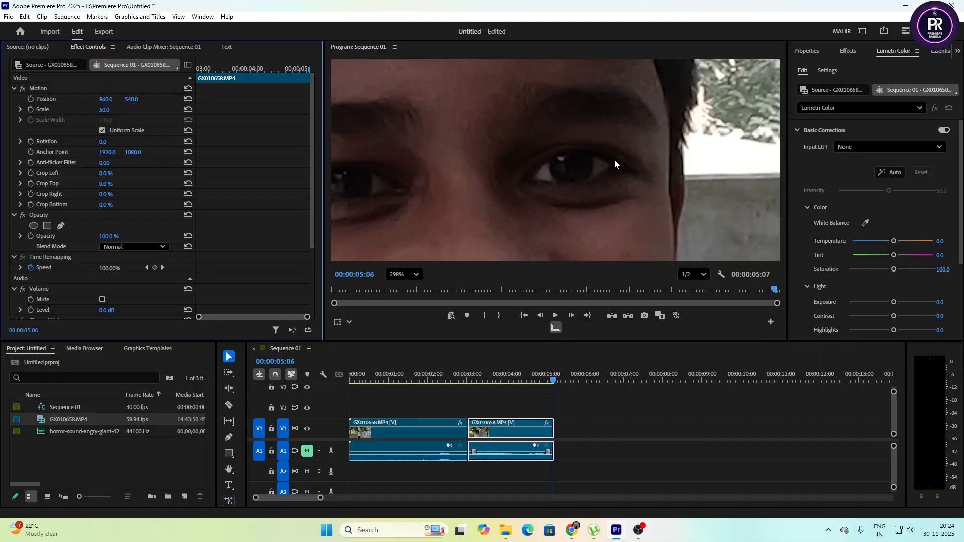
pyautogui.scroll(1, 609, 160)
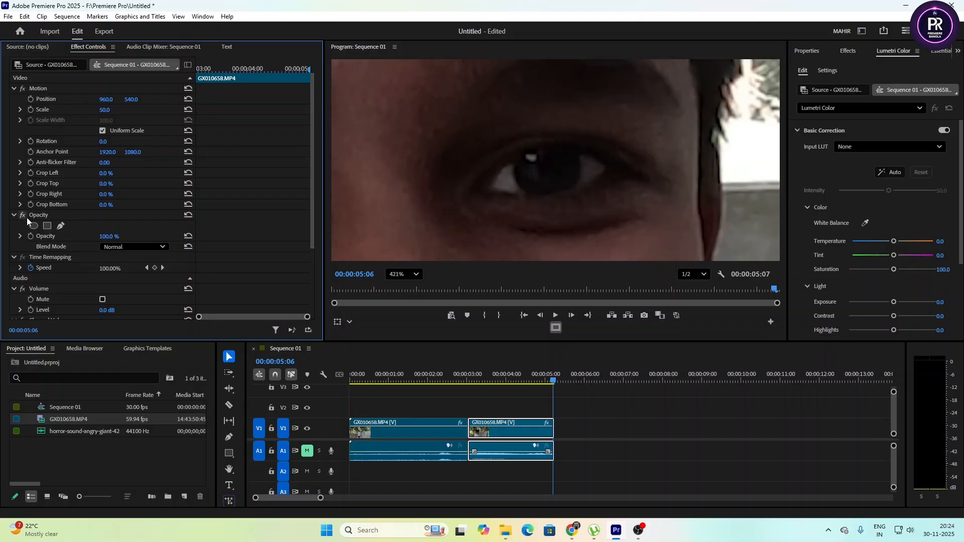
pyautogui.click(61, 227)
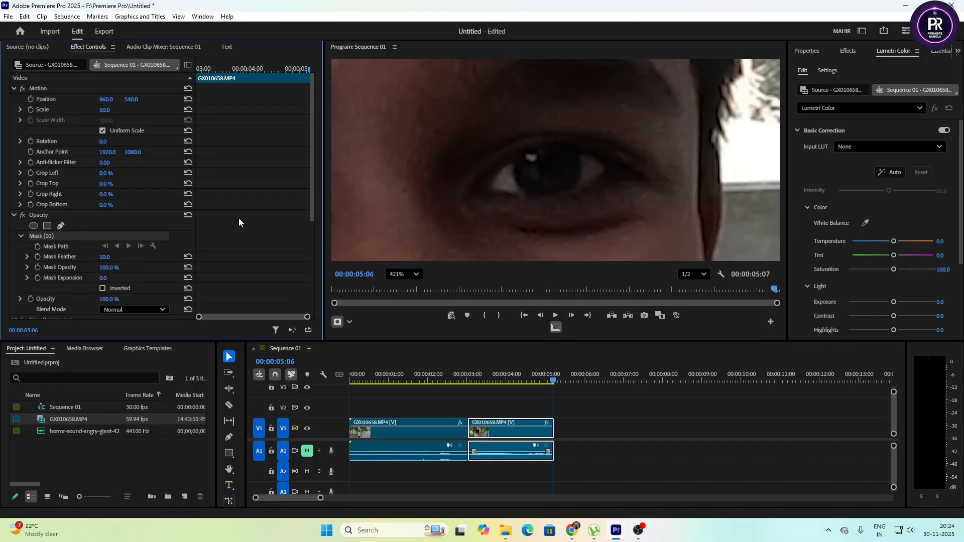
pyautogui.click(475, 189)
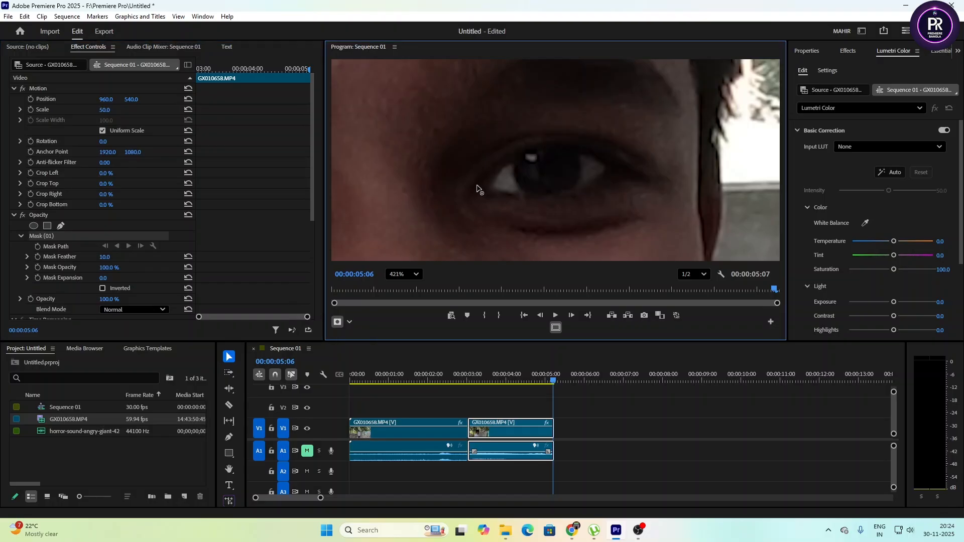
pyautogui.click(497, 163)
pyautogui.click(522, 148)
pyautogui.click(543, 144)
pyautogui.click(573, 144)
pyautogui.click(597, 153)
pyautogui.click(636, 171)
pyautogui.click(625, 178)
pyautogui.click(592, 189)
pyautogui.click(567, 198)
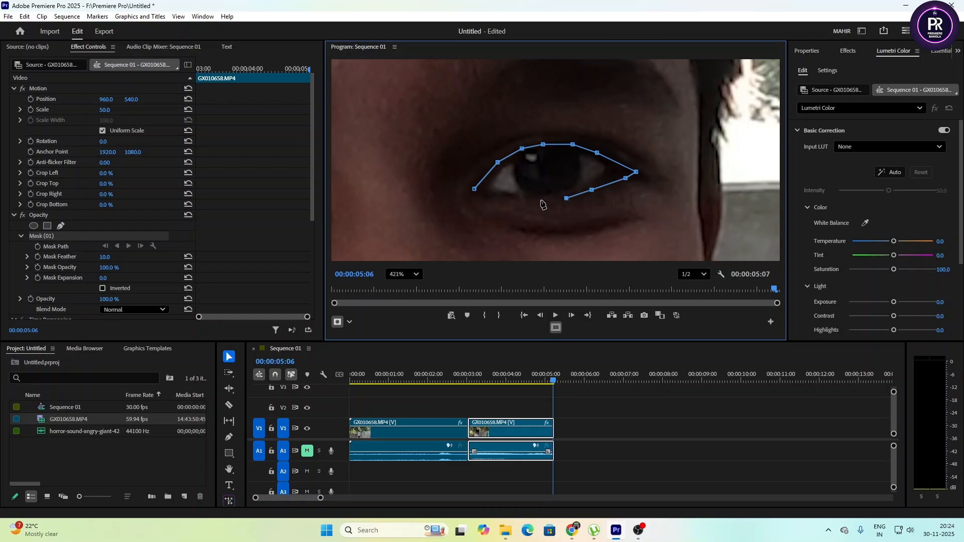
pyautogui.click(541, 200)
pyautogui.click(502, 198)
pyautogui.click(475, 189)
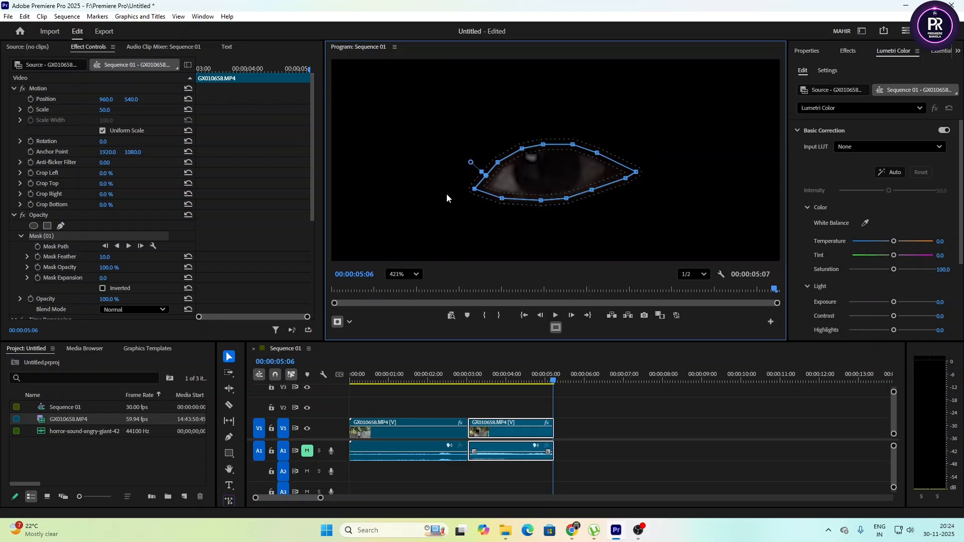
# Invert the eye mask and nudge two points on its lower-right edge to follow the lower eyelid.
pyautogui.click(103, 289)
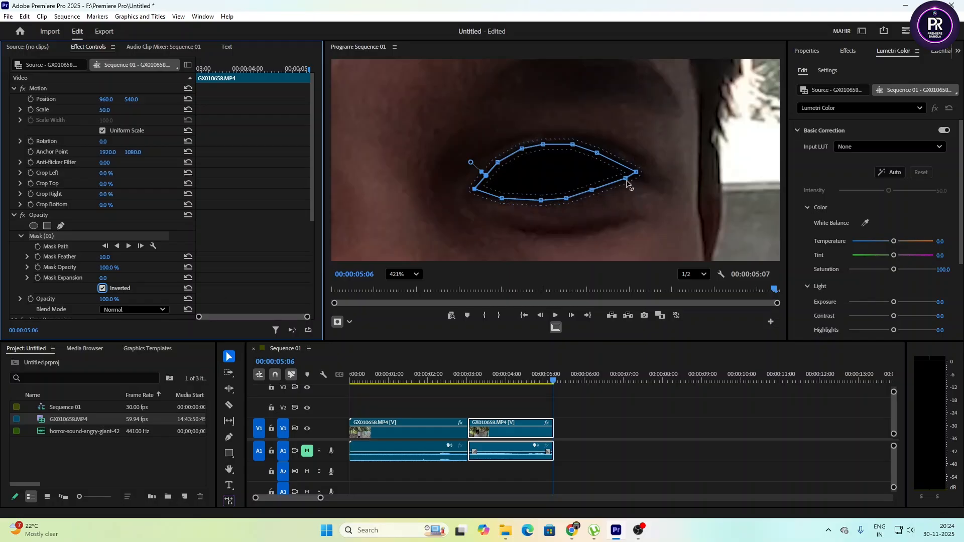
pyautogui.moveTo(627, 180); pyautogui.dragTo(623, 183)
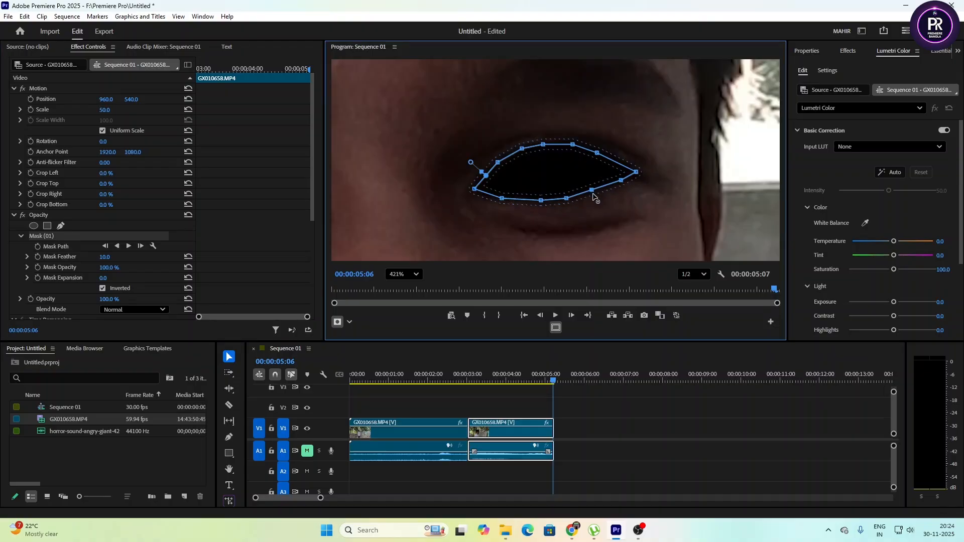
pyautogui.moveTo(593, 193); pyautogui.dragTo(593, 193)
# Set the mask feather to 15 and track the mask path backward to the start of the second clip.
pyautogui.click(105, 257)
pyautogui.write('15')
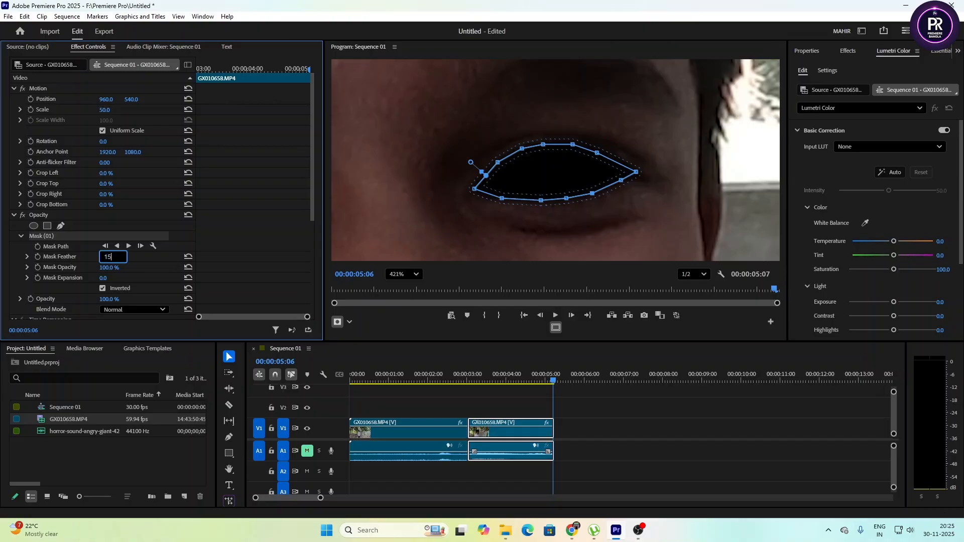
pyautogui.press('Return')
pyautogui.click(114, 246)
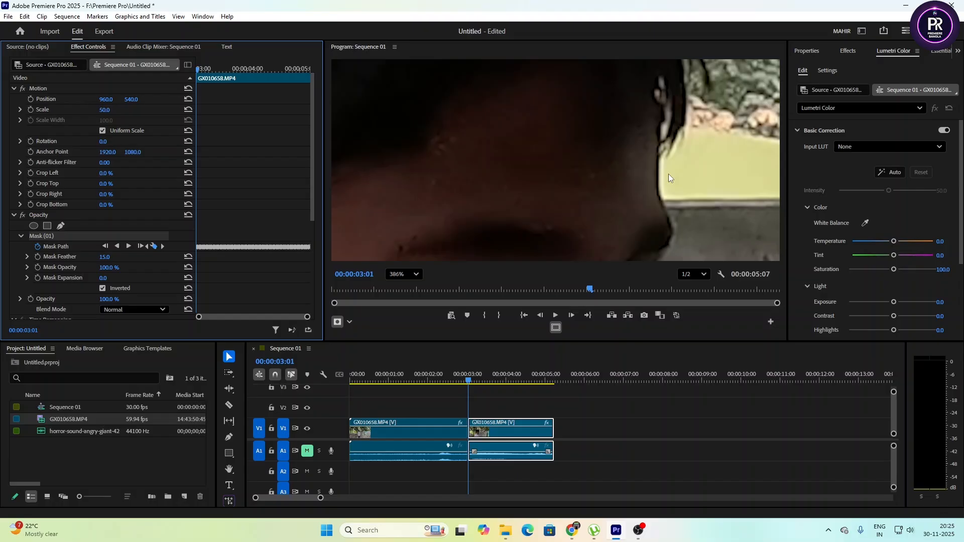
# Refit the tracked mask to the far eye beside the nose bridge at 00:00:03:01 by moving, rotating and shrinking it.
pyautogui.scroll(-3, 668, 173)
pyautogui.scroll(-2, 628, 249)
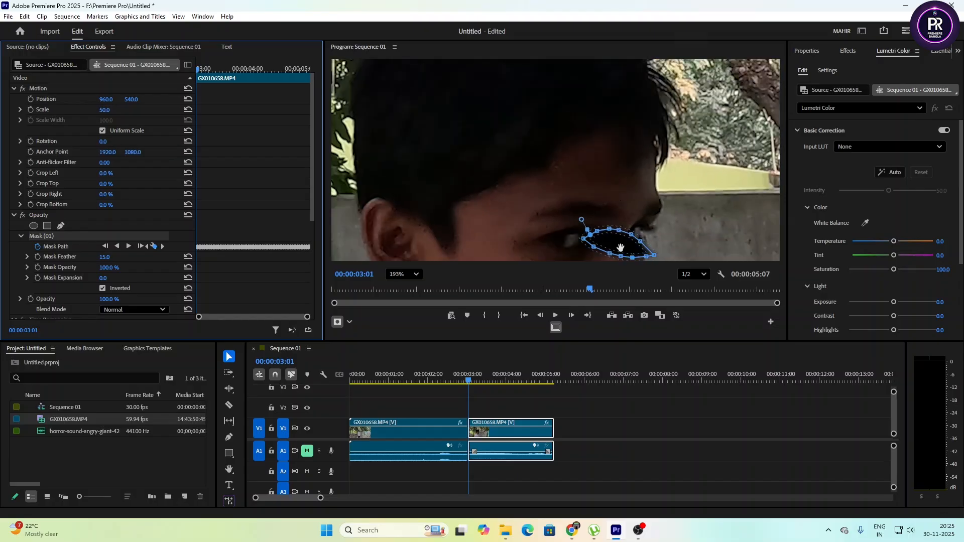
pyautogui.scroll(-4, 653, 243)
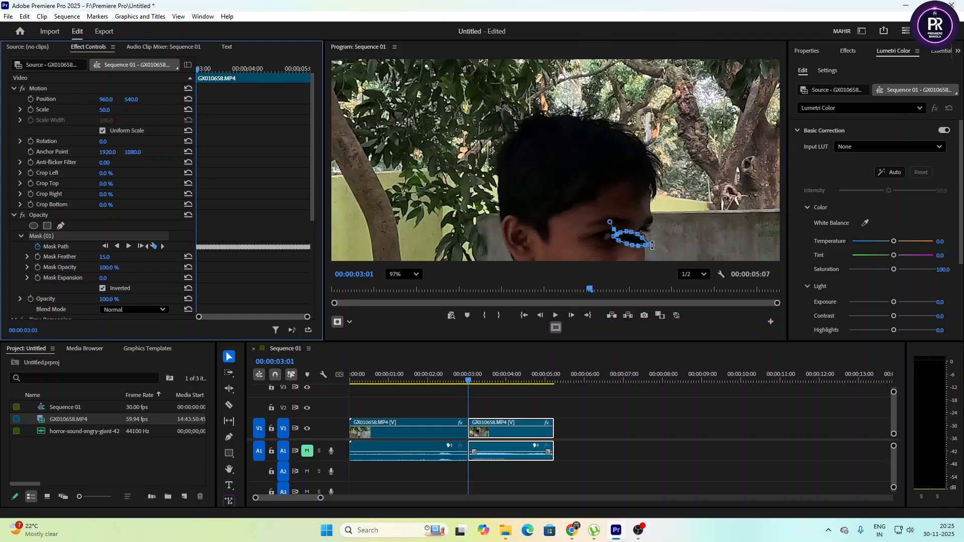
pyautogui.click(399, 275)
pyautogui.click(402, 299)
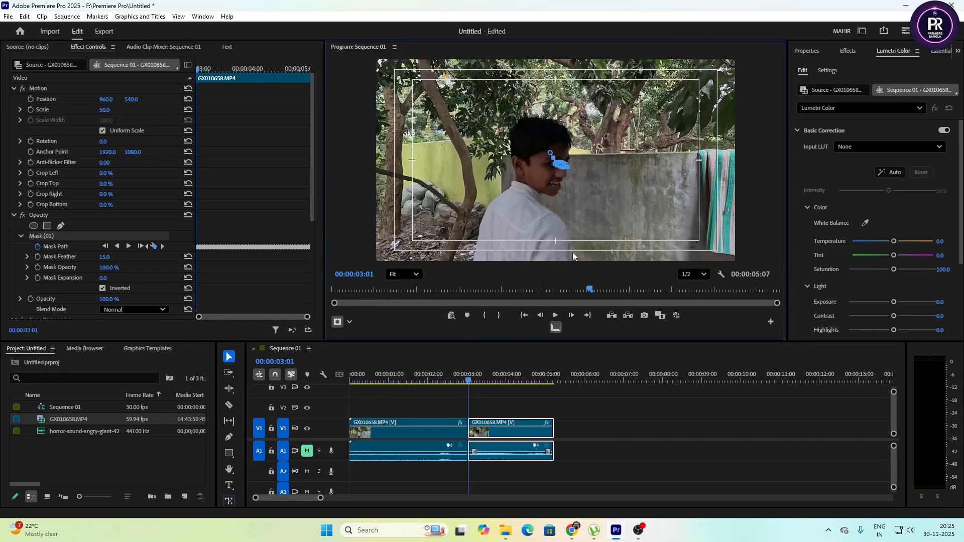
pyautogui.scroll(6, 576, 168)
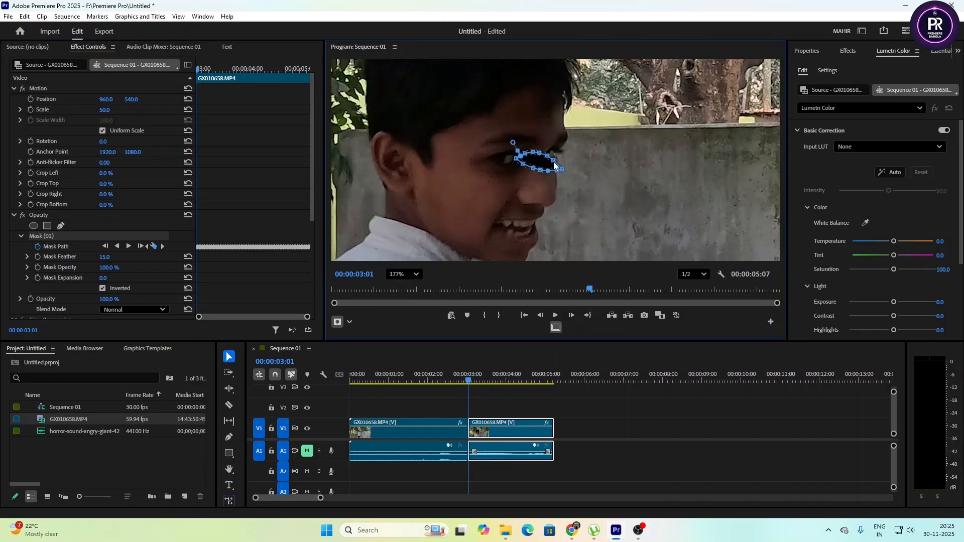
pyautogui.scroll(1, 541, 163)
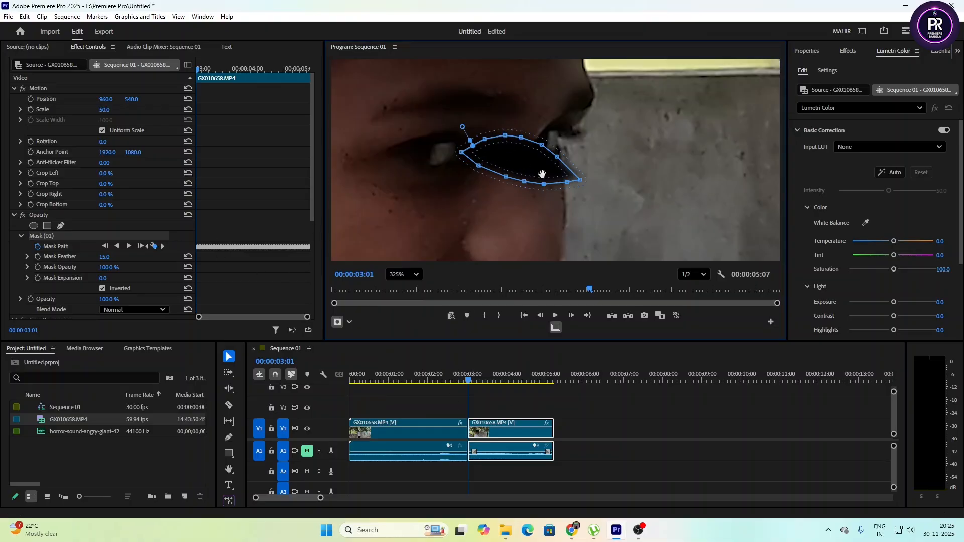
pyautogui.moveTo(530, 166); pyautogui.dragTo(599, 164)
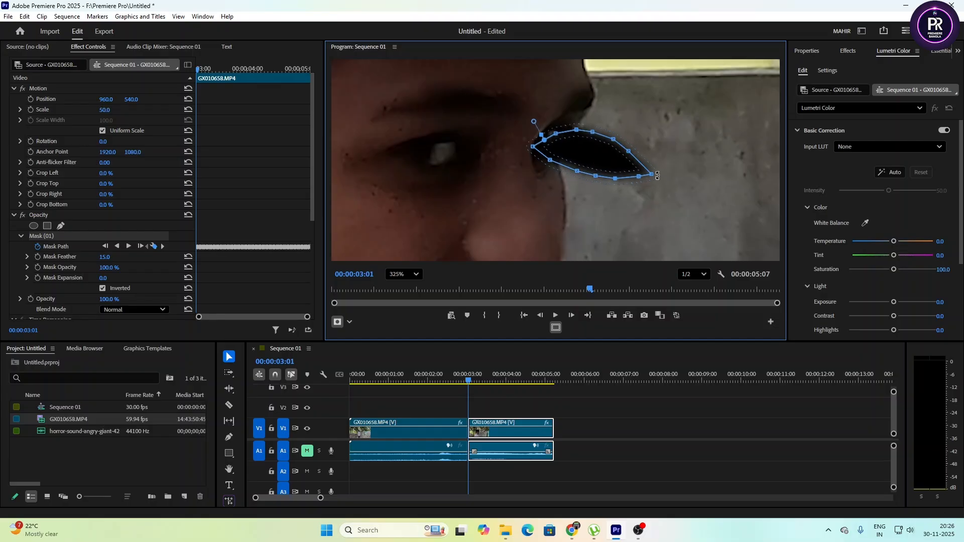
pyautogui.moveTo(658, 173); pyautogui.dragTo(605, 151)
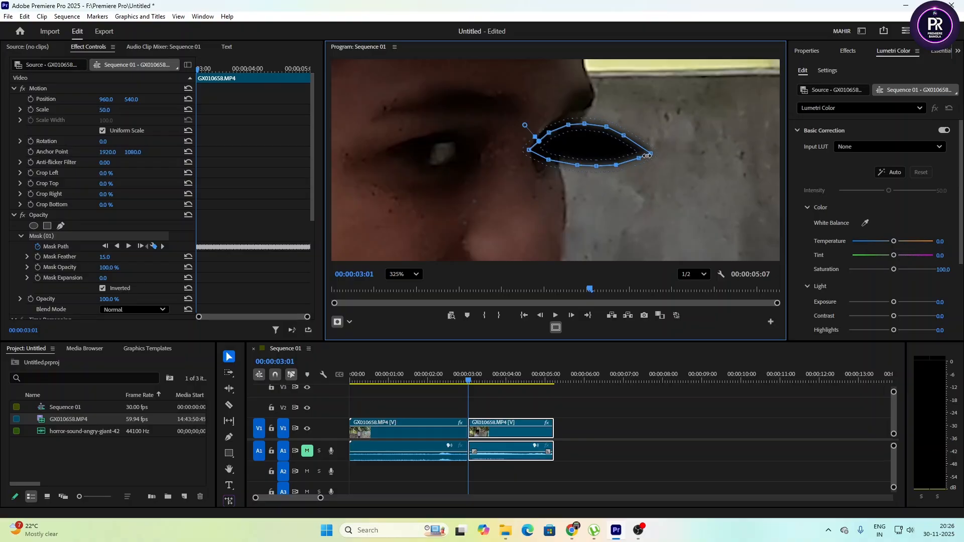
pyautogui.moveTo(644, 157); pyautogui.dragTo(637, 156)
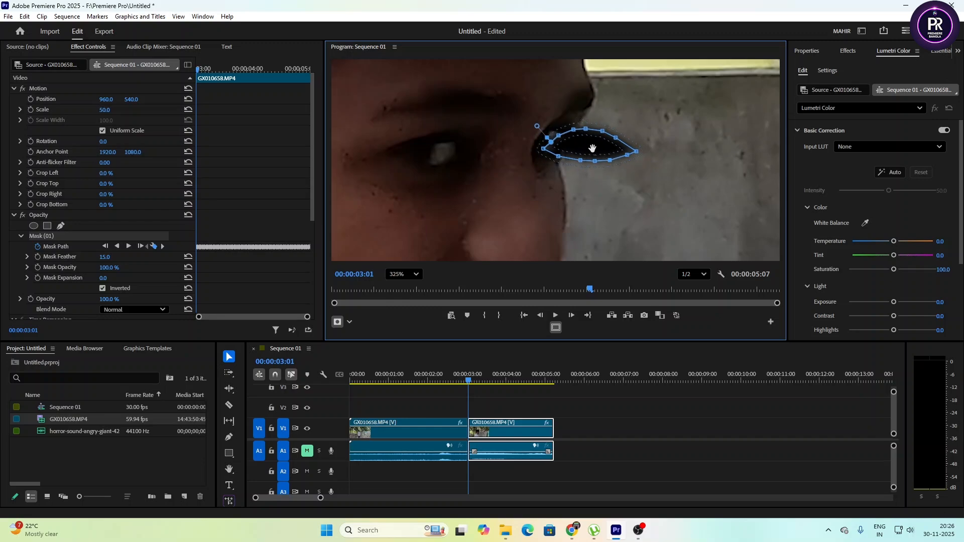
pyautogui.moveTo(592, 148); pyautogui.dragTo(577, 146)
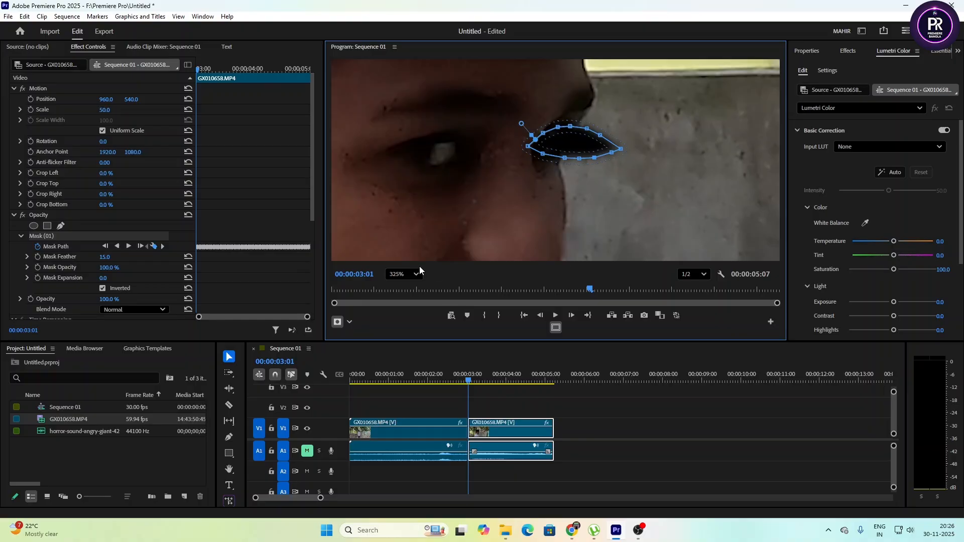
# Tighten the far-eye mask at 00:00:03:01 by pulling its outer corner and edge points inward toward the nose bridge.
pyautogui.click(408, 275)
pyautogui.click(406, 291)
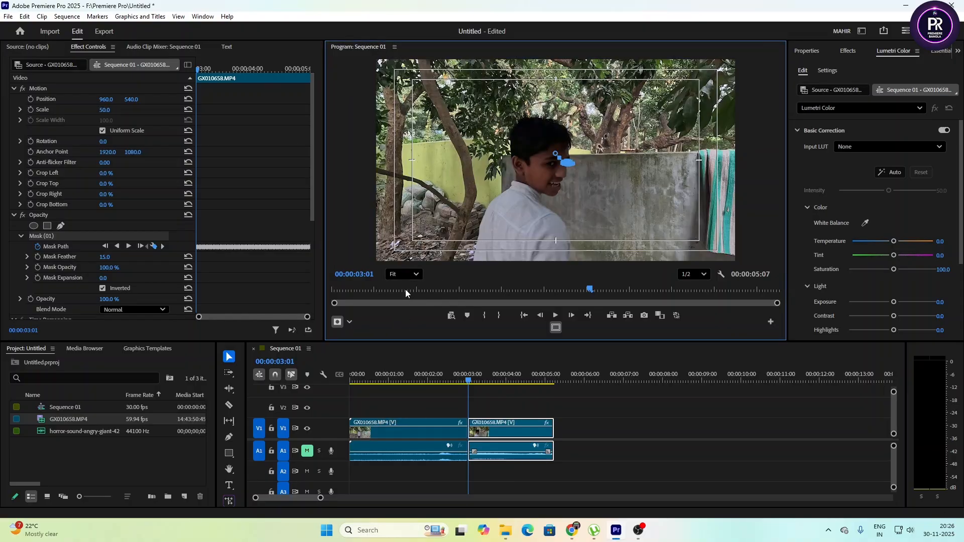
pyautogui.moveTo(432, 373); pyautogui.dragTo(470, 383)
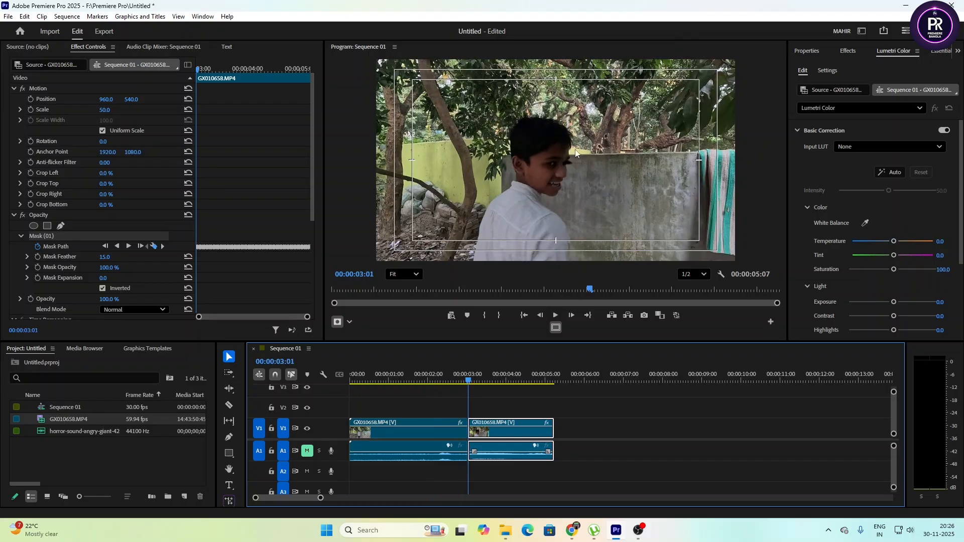
pyautogui.scroll(5, 555, 178)
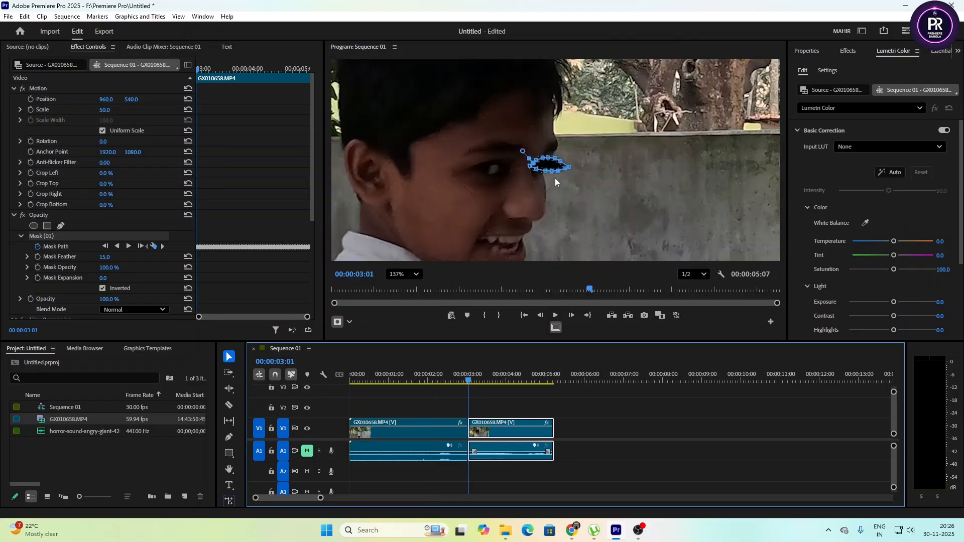
pyautogui.scroll(4, 556, 178)
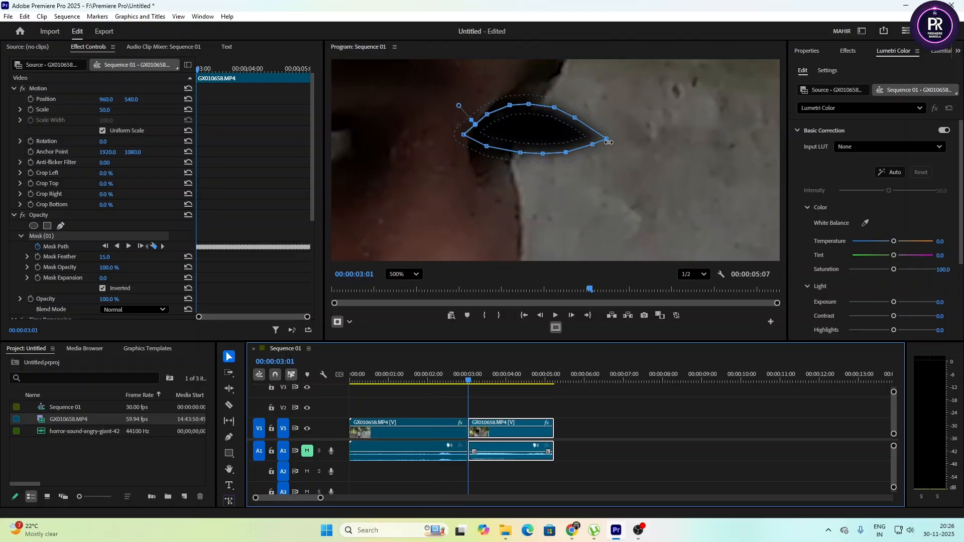
pyautogui.moveTo(608, 142); pyautogui.dragTo(579, 120)
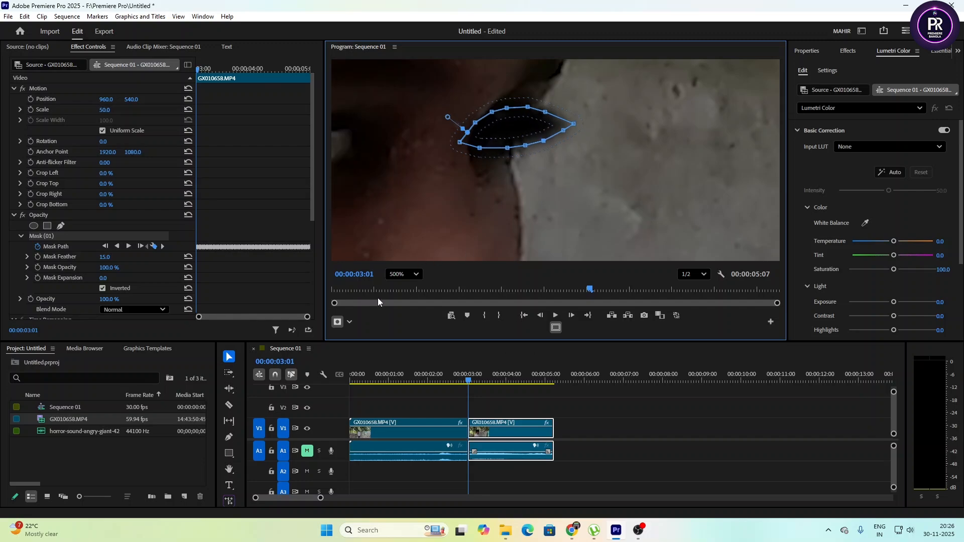
# Play the sequence from the start with the whole frame in view, and scrub the second clip to check the tracked mask.
pyautogui.click(411, 277)
pyautogui.click(414, 289)
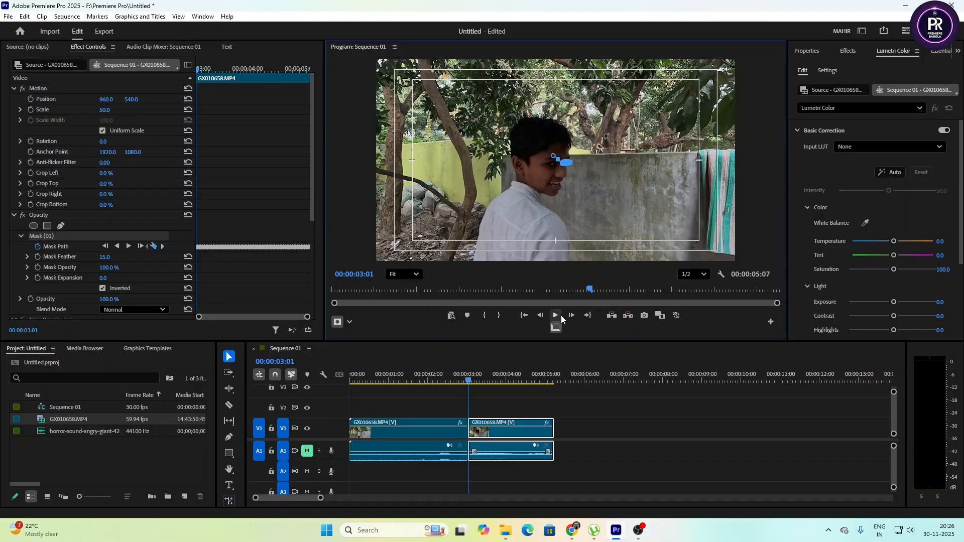
pyautogui.click(359, 385)
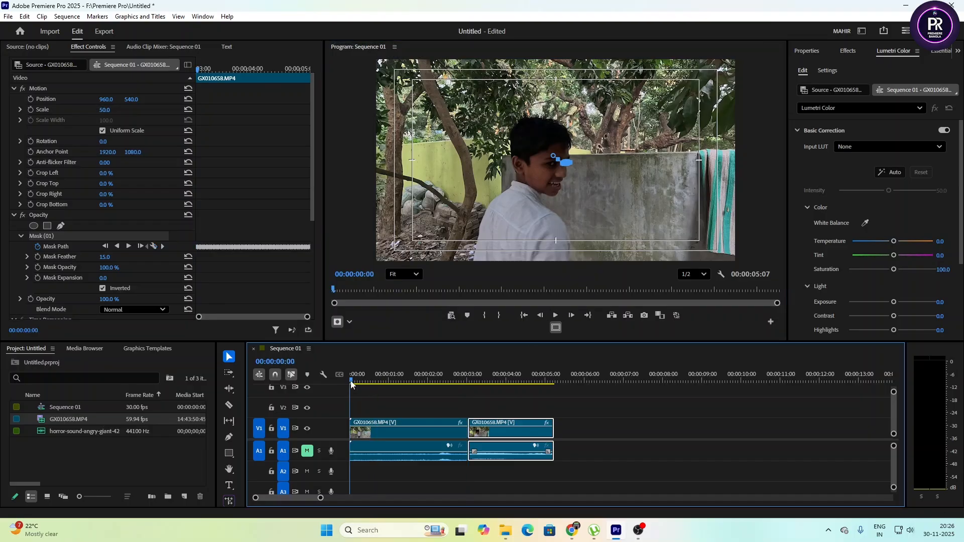
pyautogui.click(554, 315)
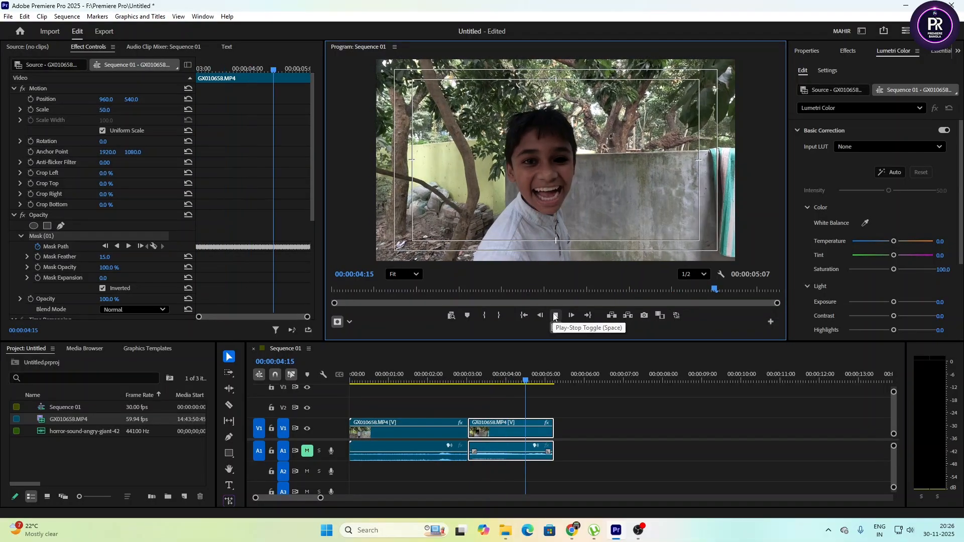
pyautogui.click(554, 315)
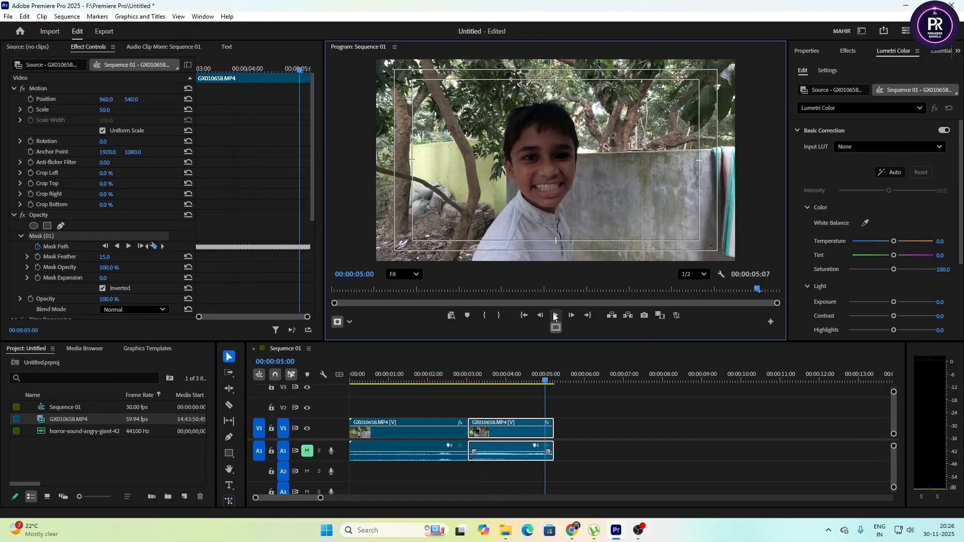
pyautogui.click(553, 380)
pyautogui.moveTo(552, 381); pyautogui.dragTo(514, 398)
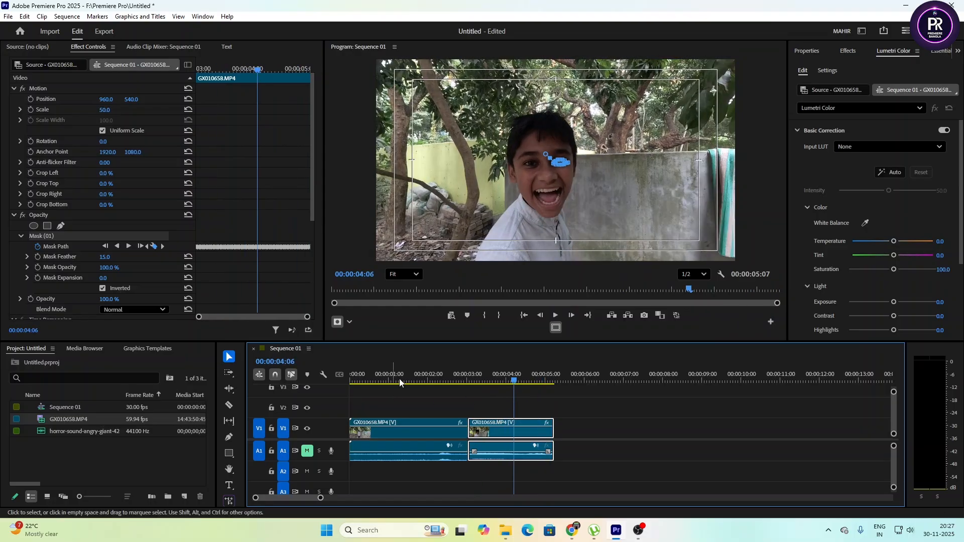
pyautogui.click(414, 380)
pyautogui.moveTo(415, 380); pyautogui.dragTo(535, 389)
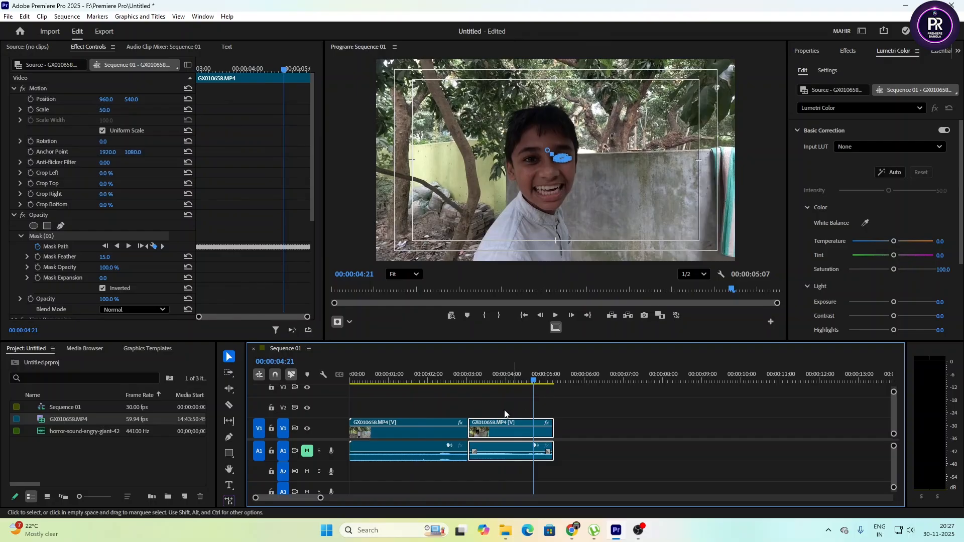
# Nest both video clips on V1 into a single nested sequence, keeping the default name.
pyautogui.click(415, 436)
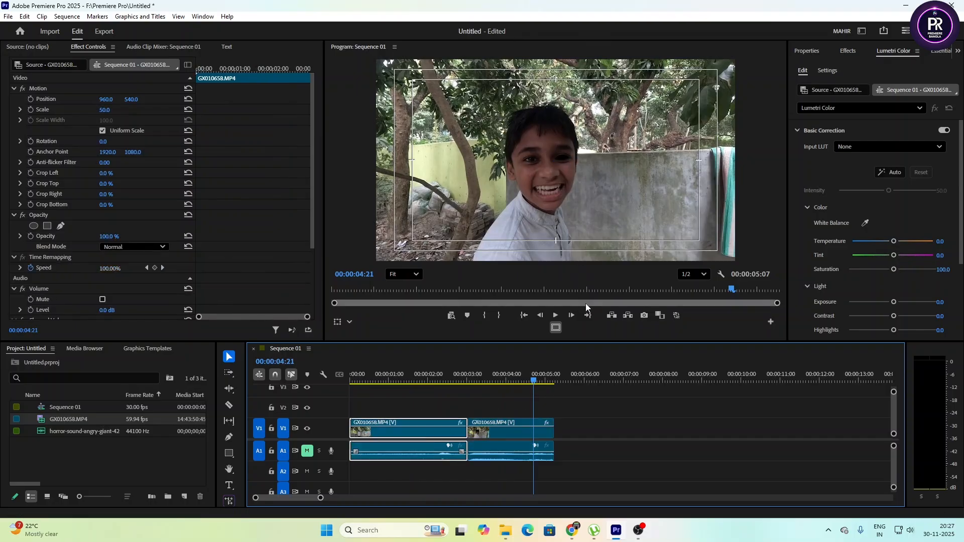
pyautogui.click(516, 430)
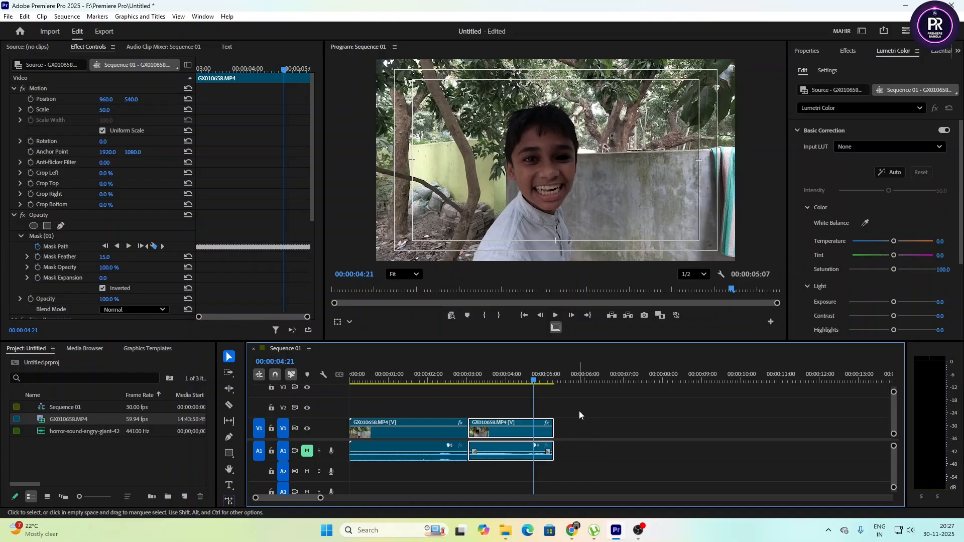
pyautogui.moveTo(579, 412); pyautogui.dragTo(431, 440)
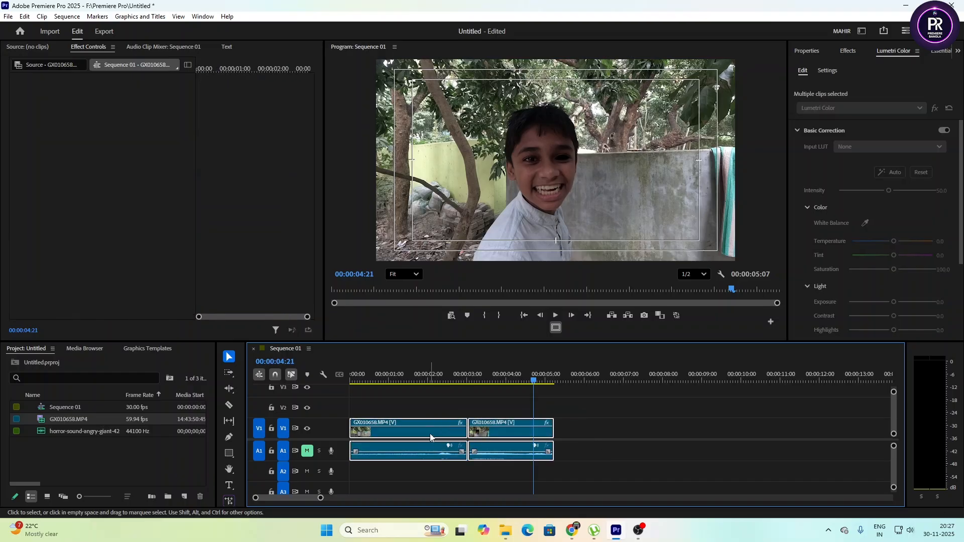
pyautogui.rightClick(431, 436)
pyautogui.click(466, 241)
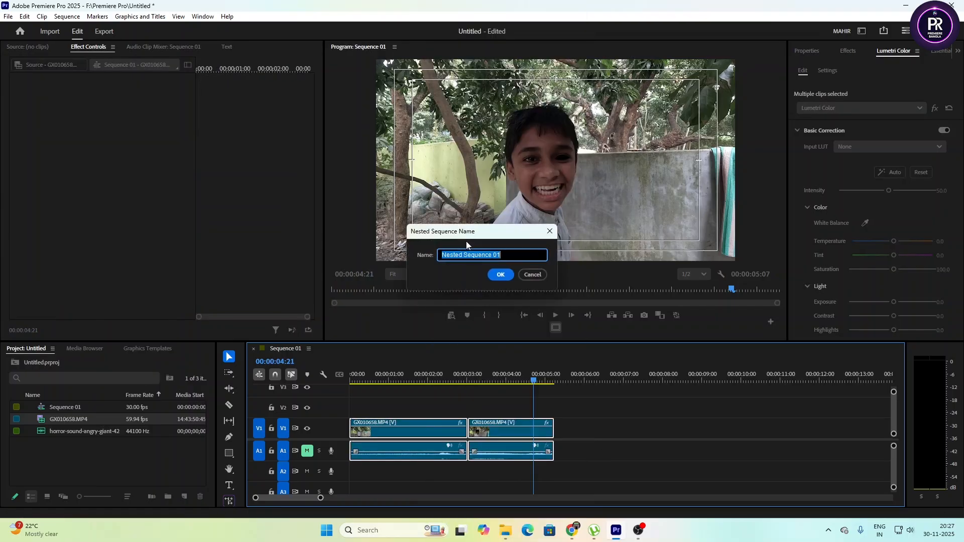
pyautogui.click(500, 275)
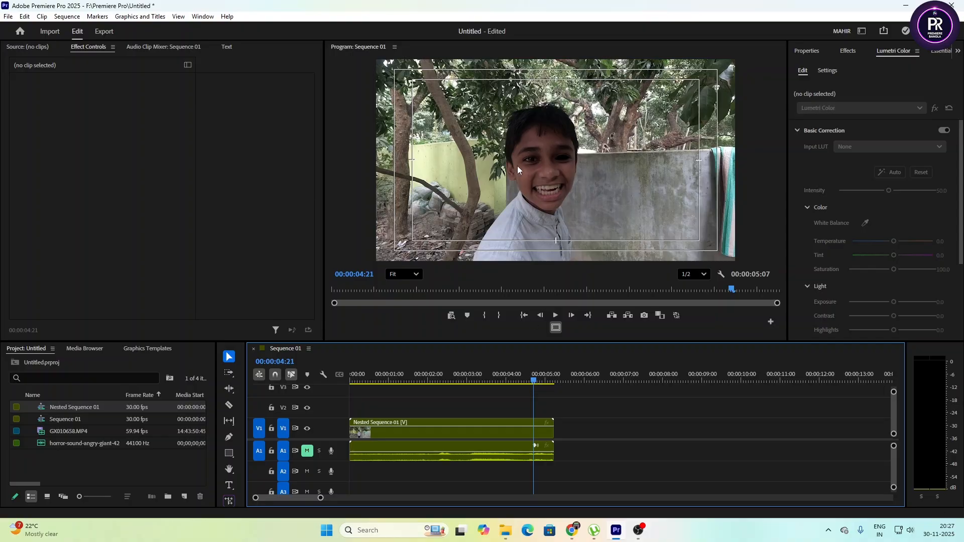
# Split the nested clip at 00:00:02:29, where the boy starts turning toward the camera.
pyautogui.scroll(3, 528, 150)
pyautogui.scroll(4, 539, 172)
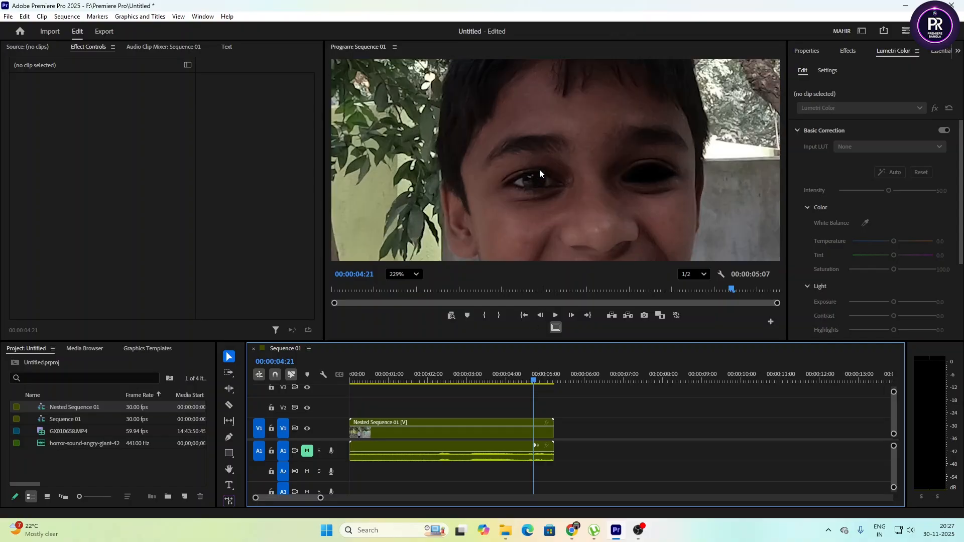
pyautogui.click(524, 384)
pyautogui.moveTo(523, 384); pyautogui.dragTo(466, 383)
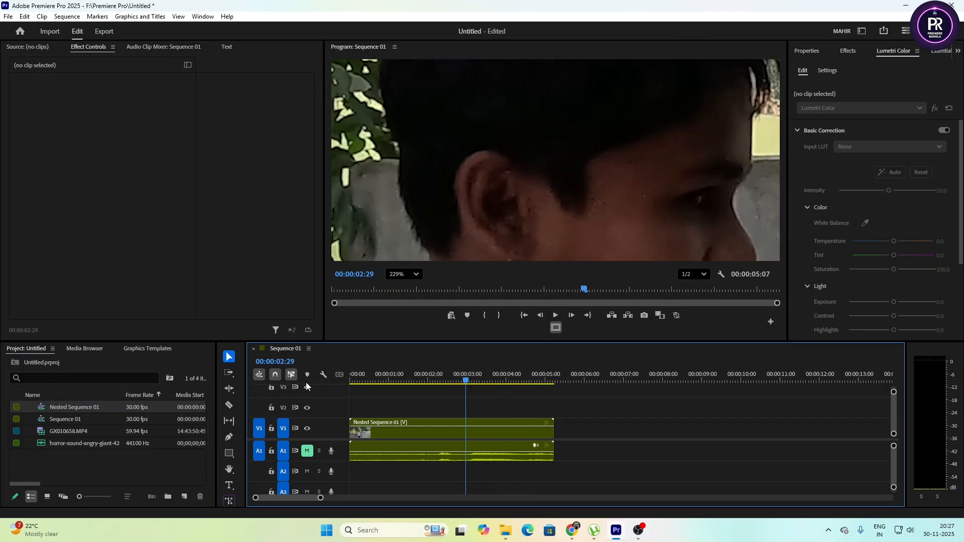
pyautogui.press('c')
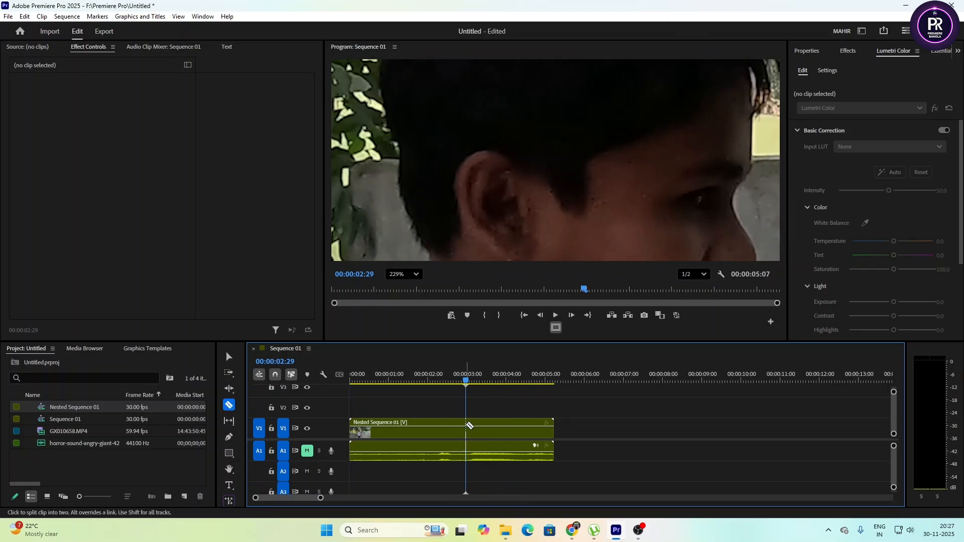
pyautogui.click(467, 426)
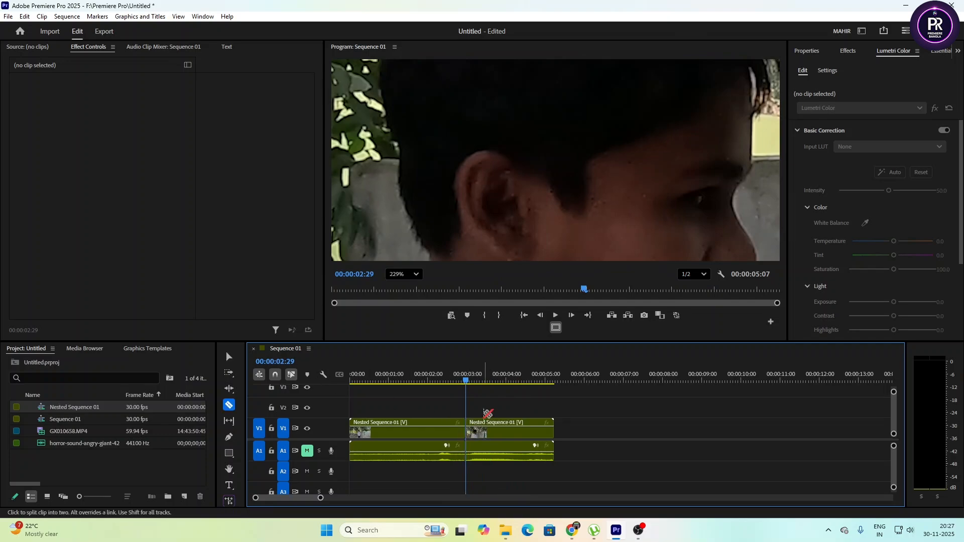
pyautogui.press('v')
# Draw a closed opacity mask with the Pen tool around the unmasked left-hand eye at 00:00:05:06 in the second nested clip.
pyautogui.click(497, 433)
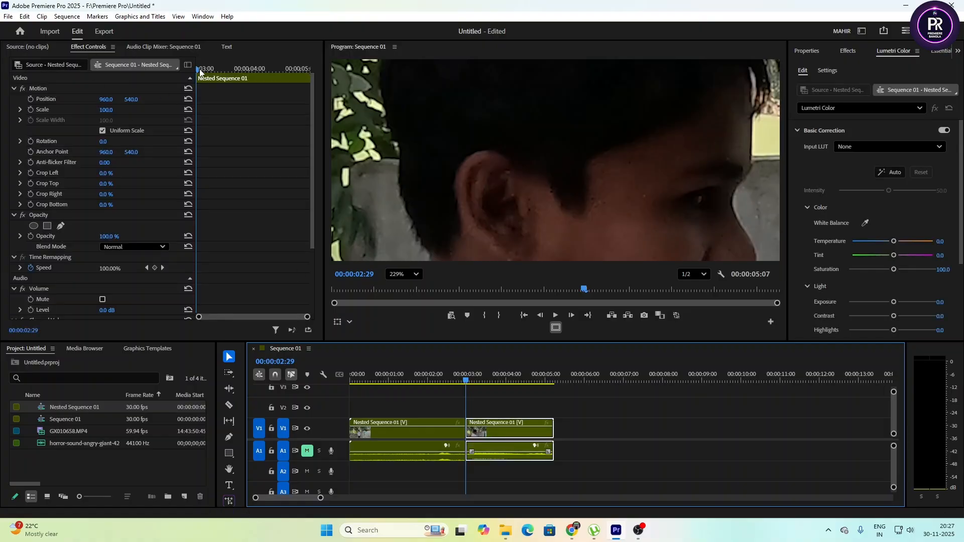
pyautogui.moveTo(197, 69); pyautogui.dragTo(314, 73)
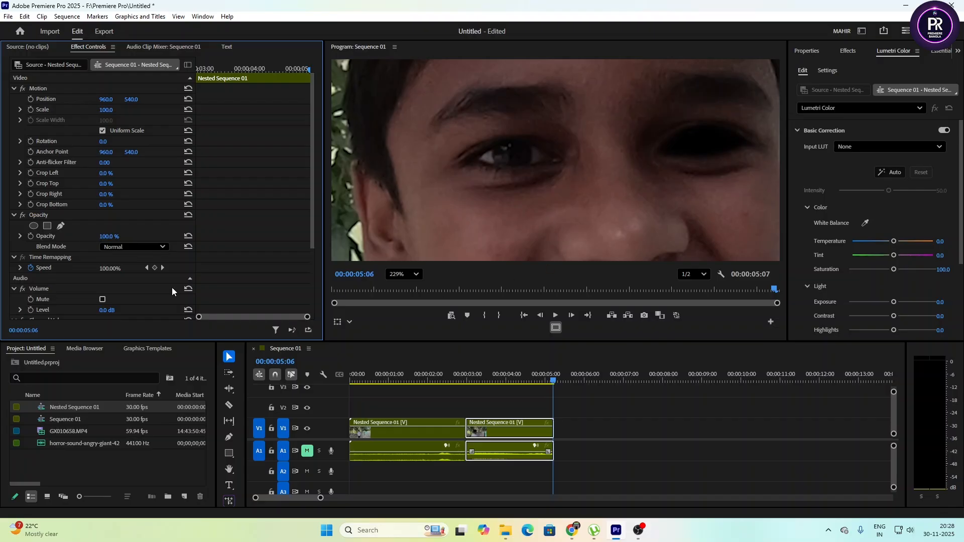
pyautogui.click(61, 227)
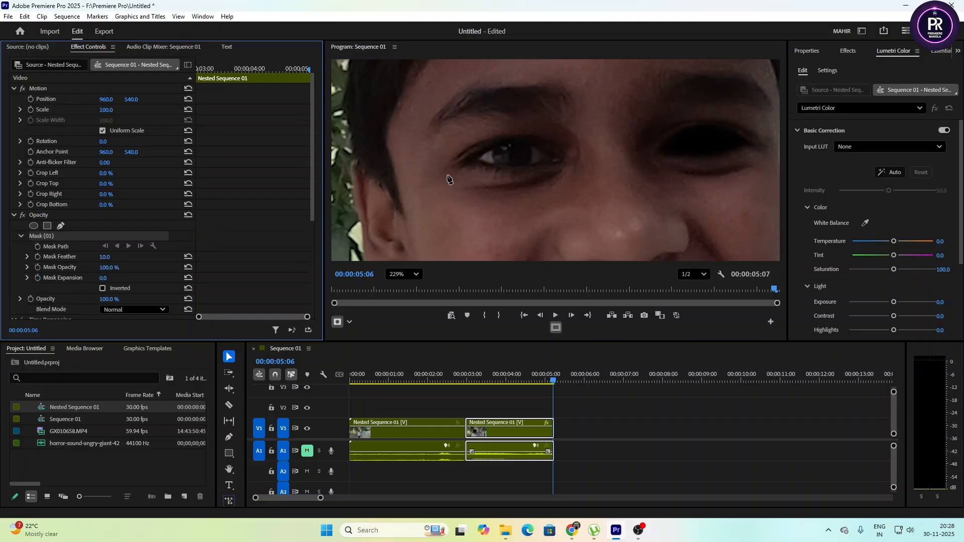
pyautogui.click(482, 151)
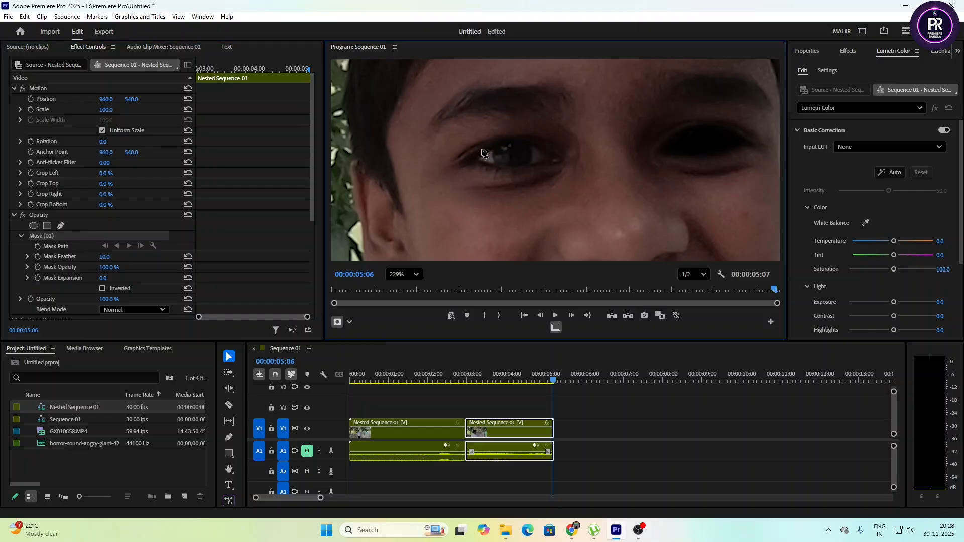
pyautogui.click(466, 162)
pyautogui.click(493, 142)
pyautogui.click(518, 140)
pyautogui.click(545, 144)
pyautogui.click(564, 159)
pyautogui.click(553, 165)
pyautogui.click(529, 170)
pyautogui.click(493, 171)
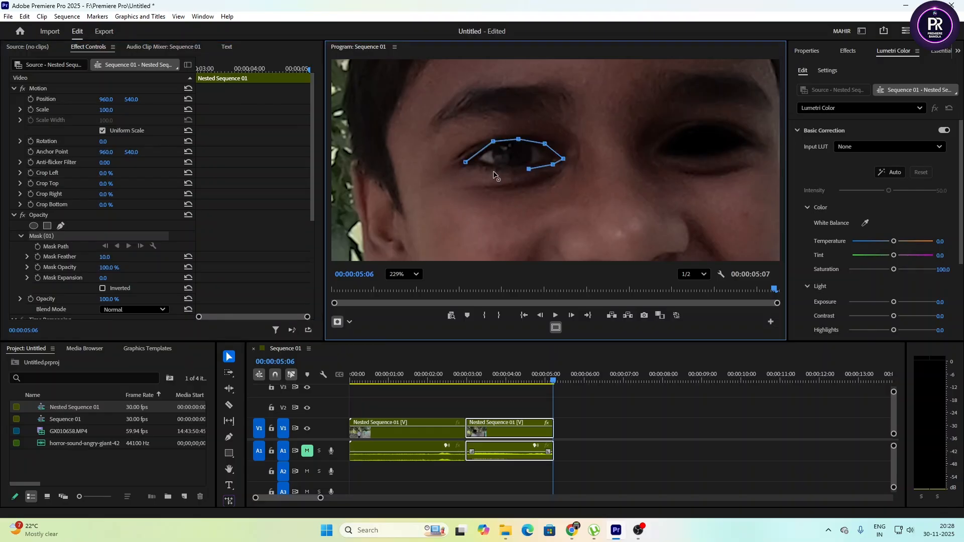
pyautogui.click(465, 162)
# Invert the new eye mask and enlarge it to an expansion of 1.1, adjusting its points to the eye's corners and lids.
pyautogui.click(102, 289)
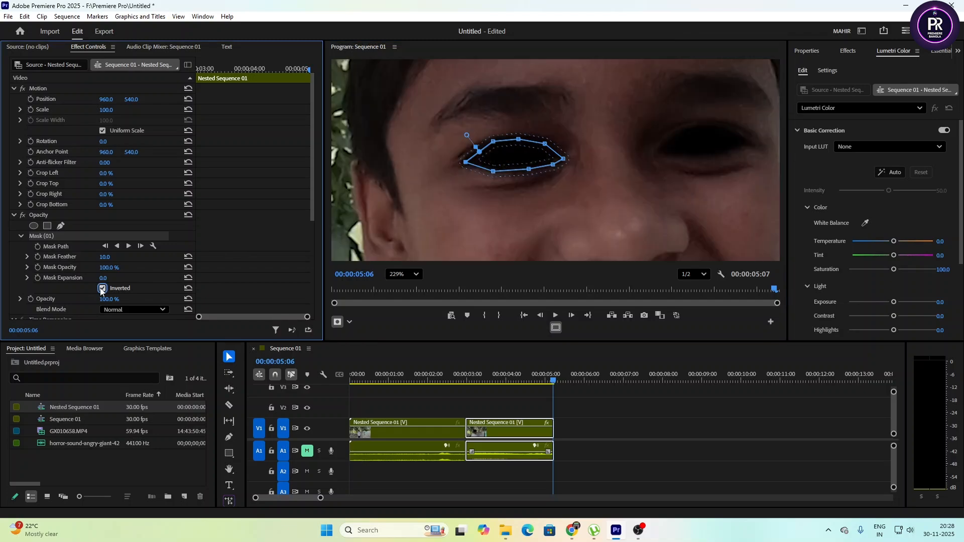
pyautogui.moveTo(481, 153); pyautogui.dragTo(474, 140)
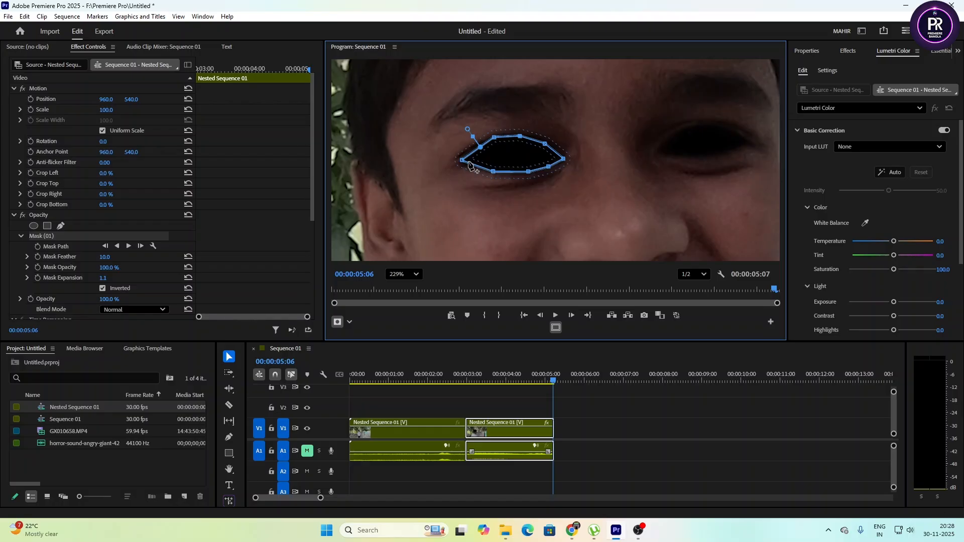
pyautogui.moveTo(461, 160); pyautogui.dragTo(459, 163)
# Track the mask path backward to the start of the second nested clip and check its fit there and at 00:00:04:03.
pyautogui.click(118, 246)
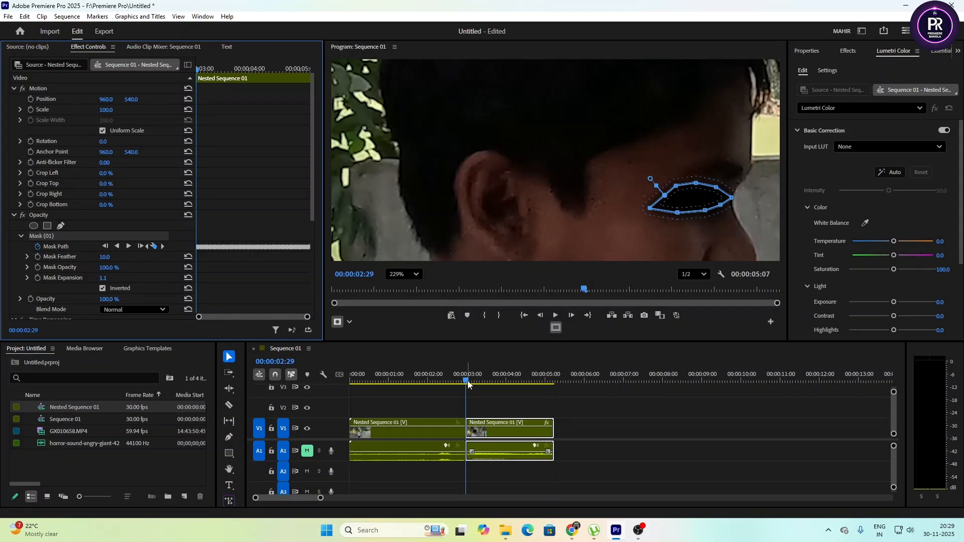
pyautogui.moveTo(467, 384)
pyautogui.mouseDown()
pyautogui.moveTo(556, 381)
pyautogui.moveTo(466, 398)
pyautogui.mouseUp()
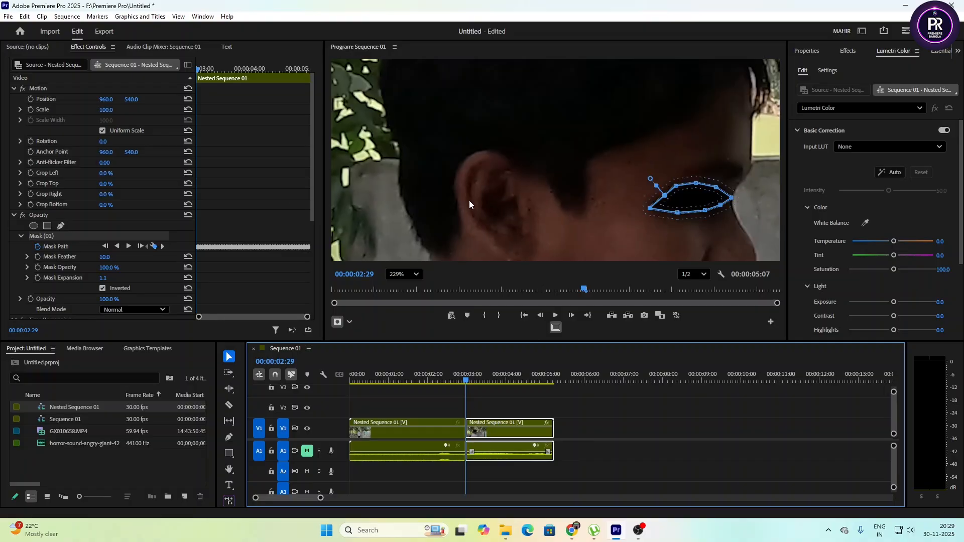
pyautogui.click(650, 210)
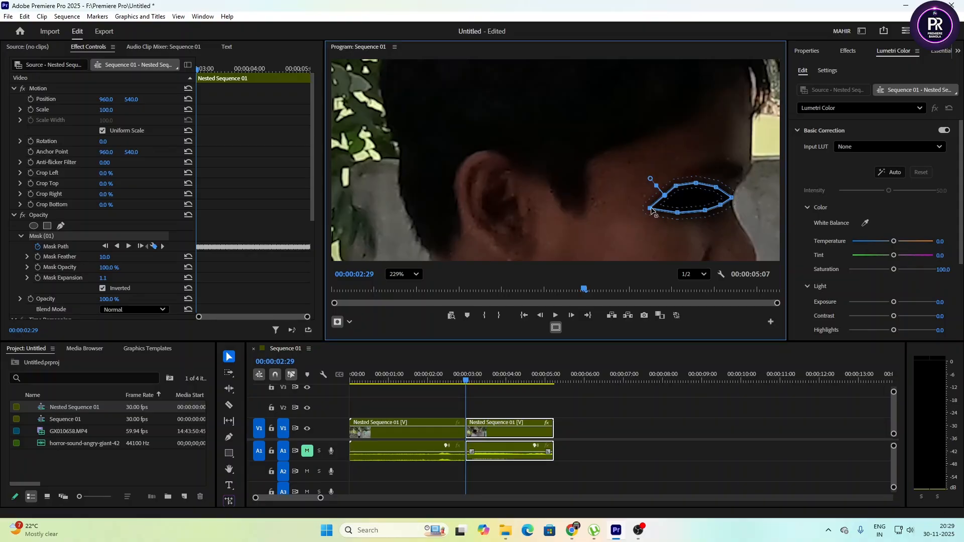
pyautogui.click(510, 380)
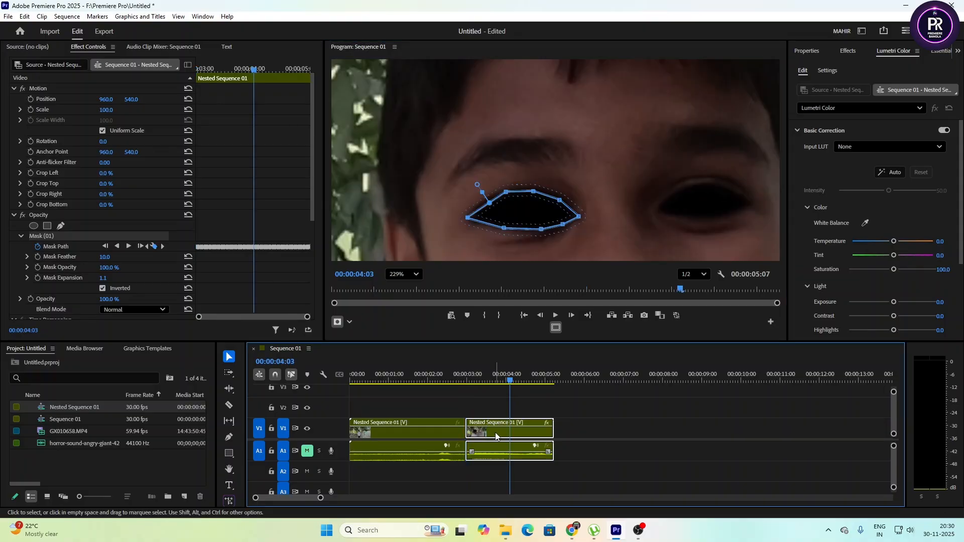
# Set the left-hand eye mask's feather to 15.
pyautogui.click(111, 257)
pyautogui.write('15')
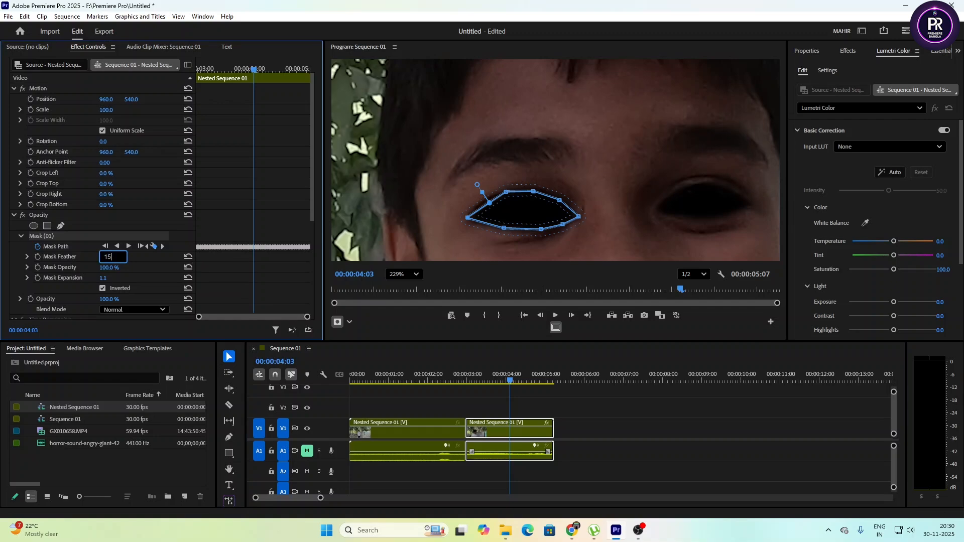
pyautogui.press('Return')
# Fit the whole frame in the program preview and play the sequence from its start to check both masked eyes.
pyautogui.moveTo(496, 386); pyautogui.dragTo(472, 390)
pyautogui.click(406, 275)
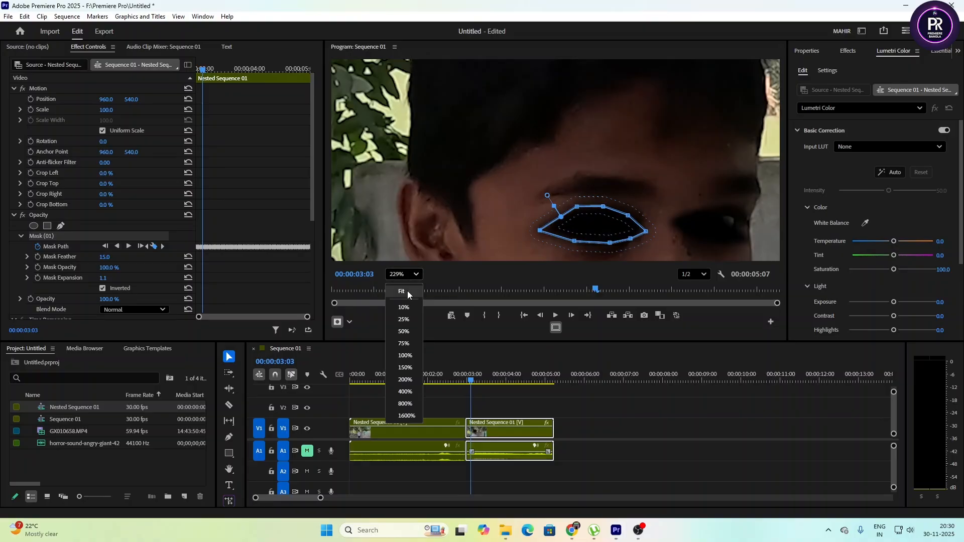
pyautogui.click(408, 293)
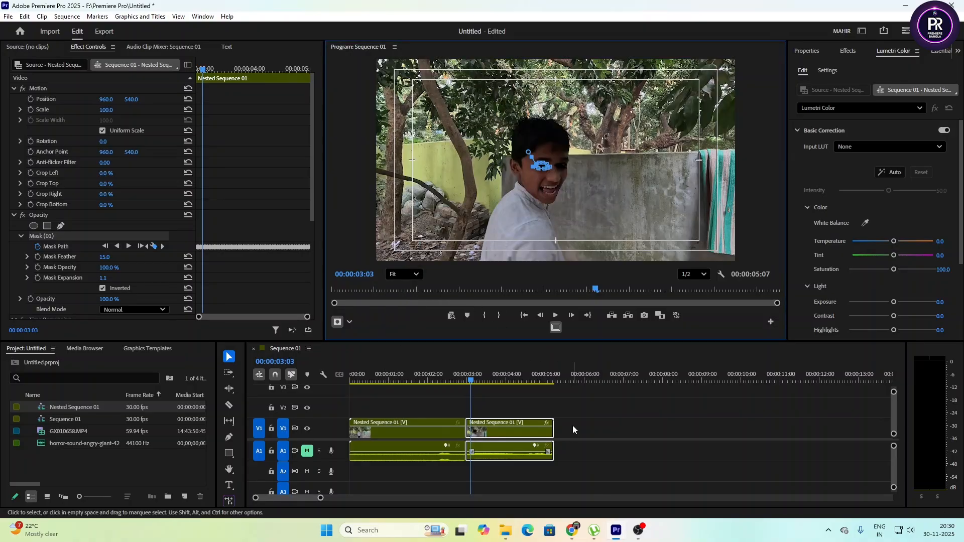
pyautogui.moveTo(470, 381); pyautogui.dragTo(340, 387)
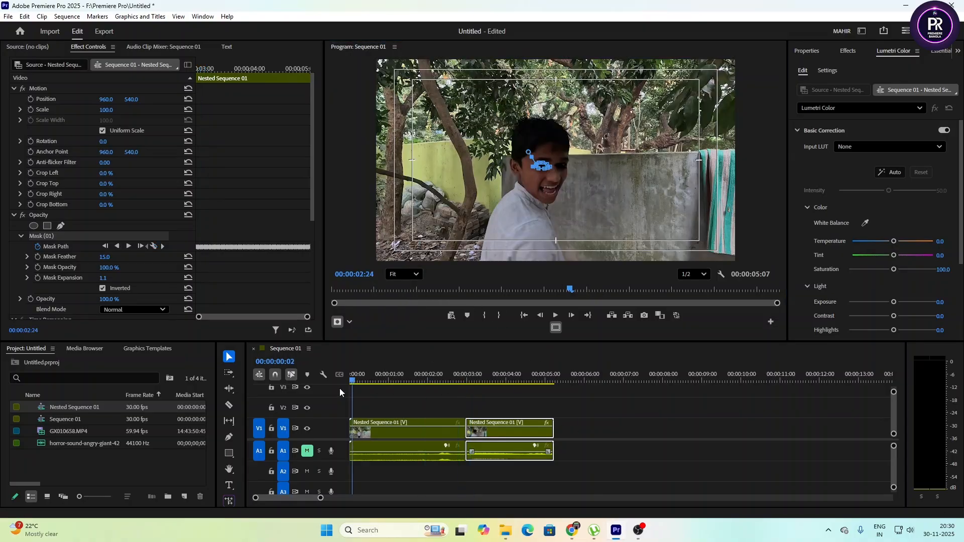
pyautogui.click(378, 430)
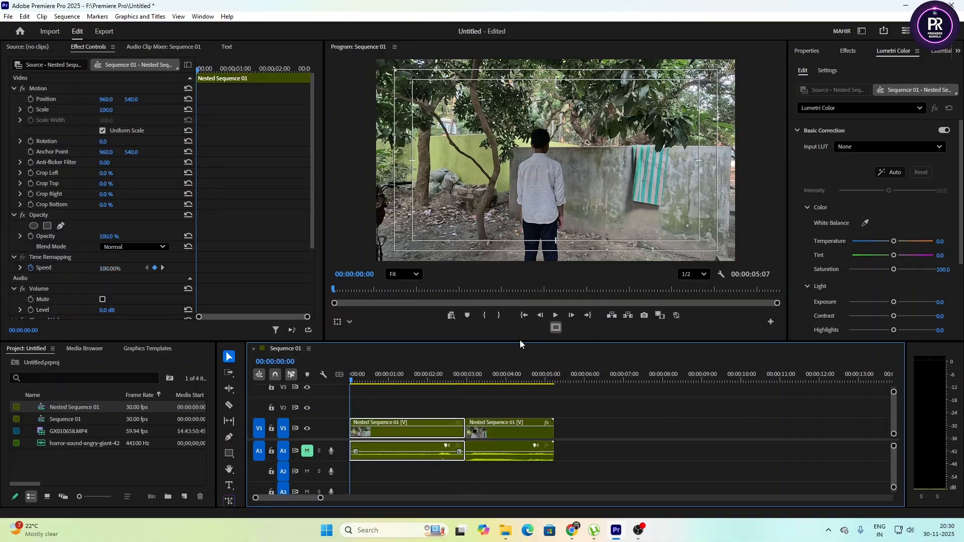
pyautogui.click(556, 315)
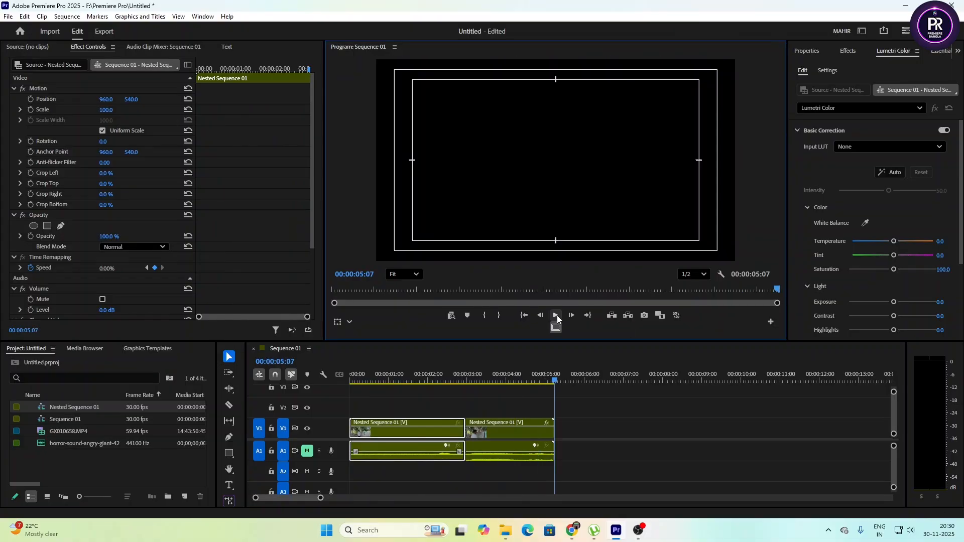
# Scrub to 00:00:03:13 in the second nested clip to inspect the blackened eyes.
pyautogui.click(508, 435)
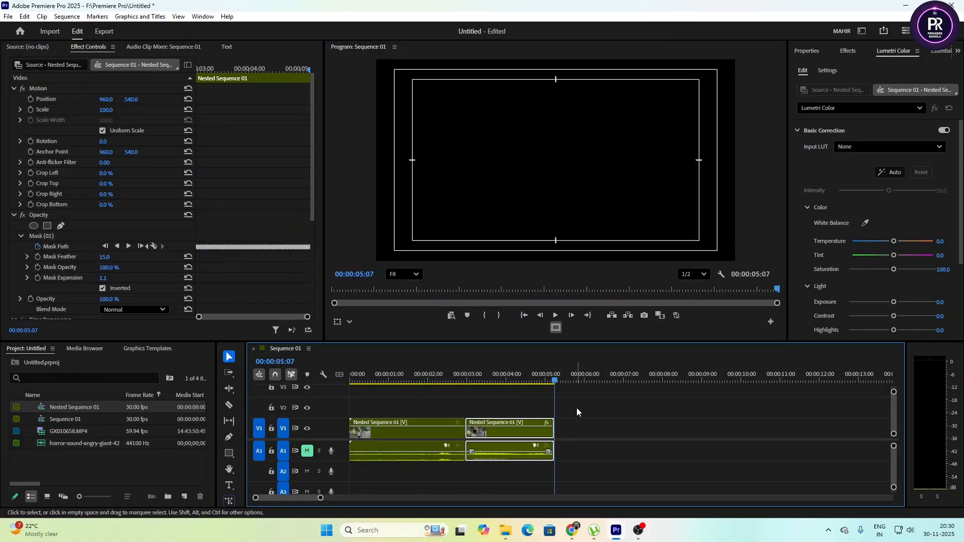
pyautogui.moveTo(577, 407); pyautogui.dragTo(430, 436)
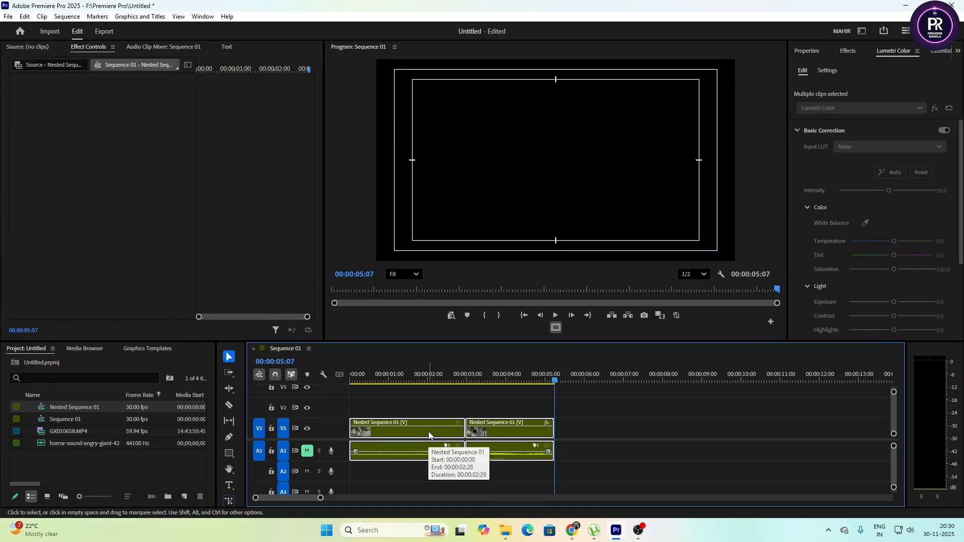
pyautogui.click(500, 414)
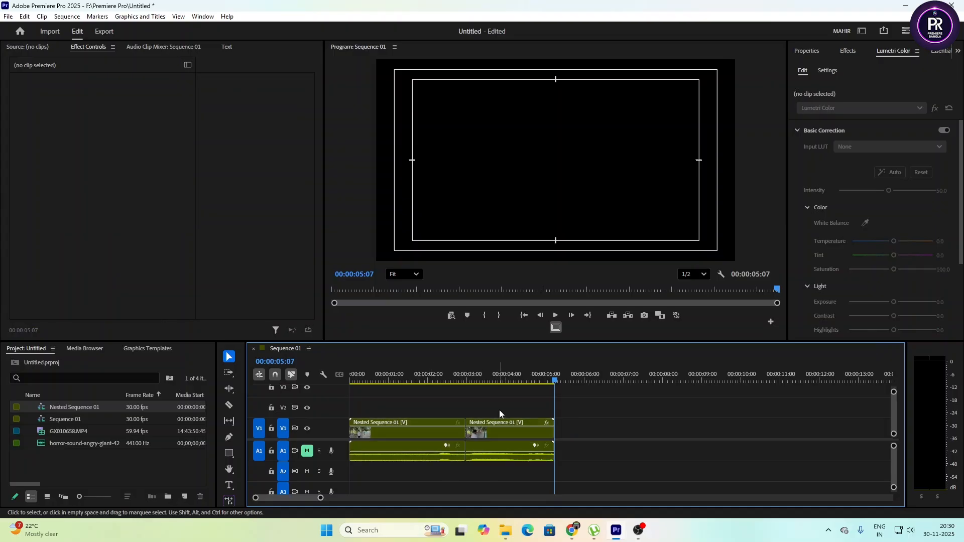
pyautogui.click(478, 430)
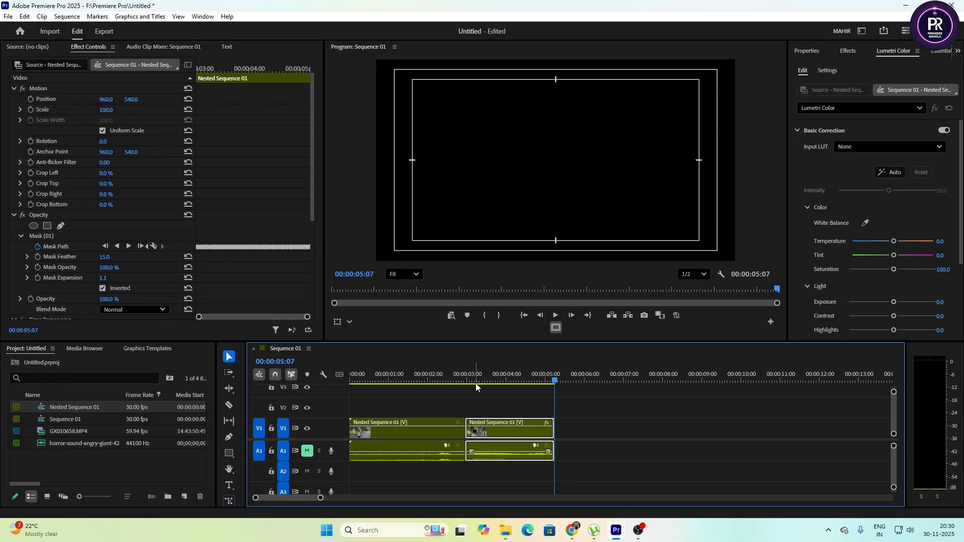
pyautogui.moveTo(494, 385); pyautogui.dragTo(485, 385)
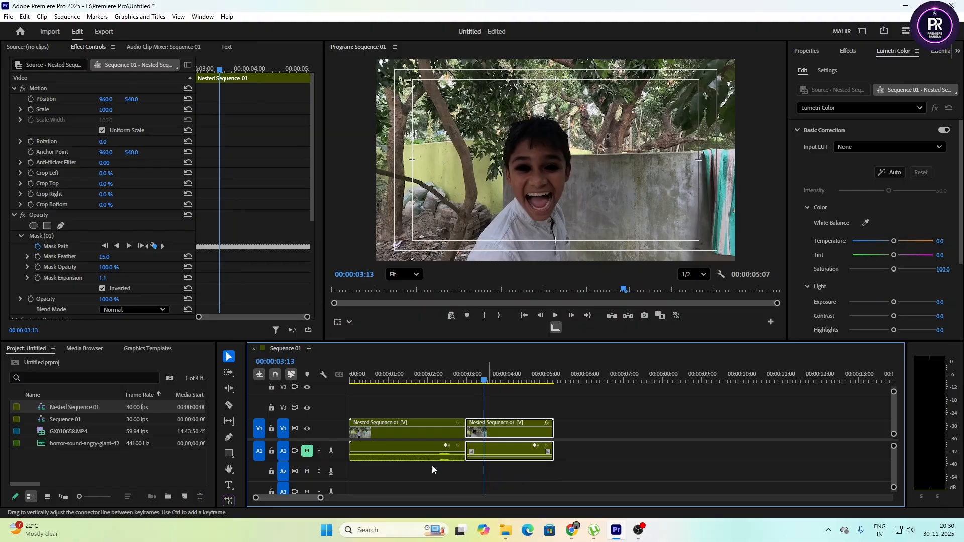
# Place the horror-sound-angry-giant audio on A2 at the second nested clip's start, split it at that clip's end and delete the excess.
pyautogui.click(71, 446)
pyautogui.moveTo(65, 444); pyautogui.dragTo(518, 469)
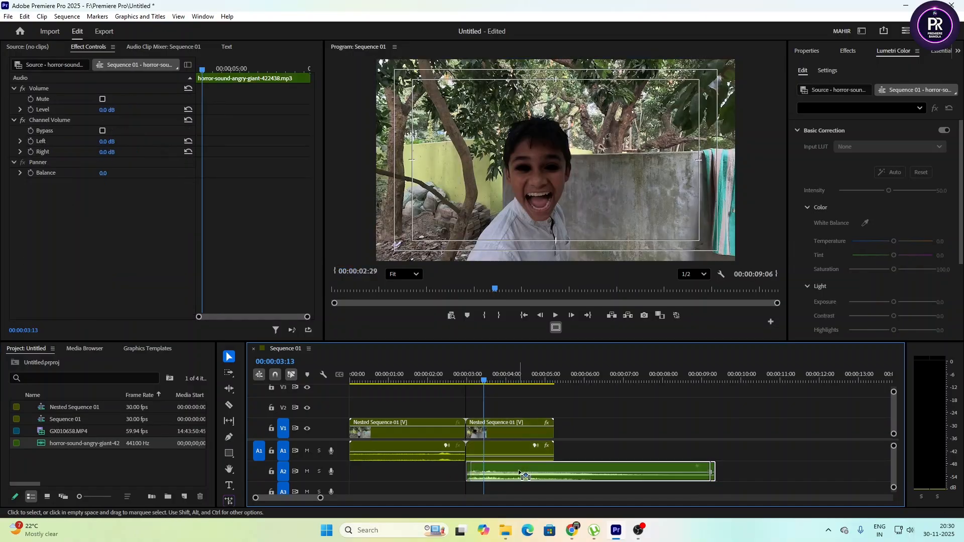
pyautogui.press('c')
pyautogui.click(555, 473)
pyautogui.press('v')
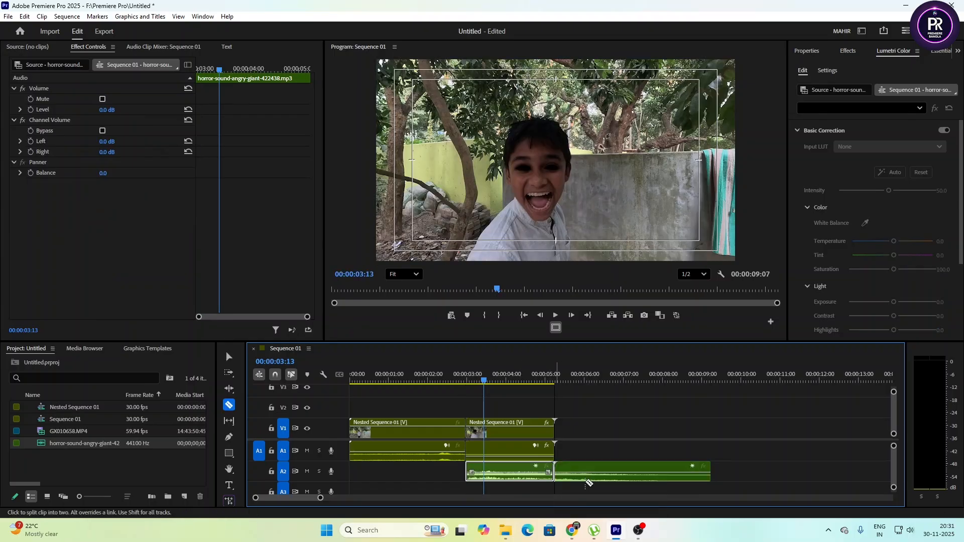
pyautogui.click(609, 474)
pyautogui.press('Delete')
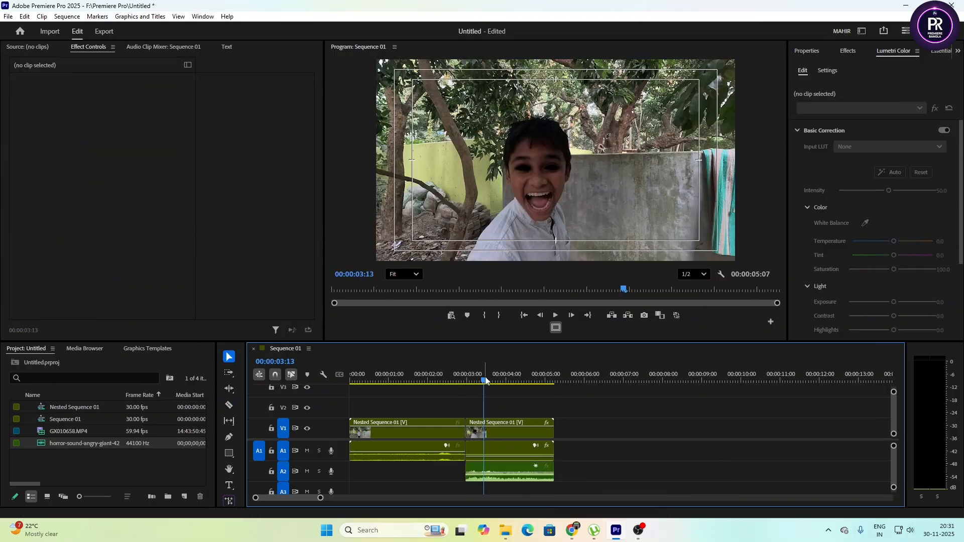
# Play the sequence from the start to review the horror sound with the picture.
pyautogui.press('Home')
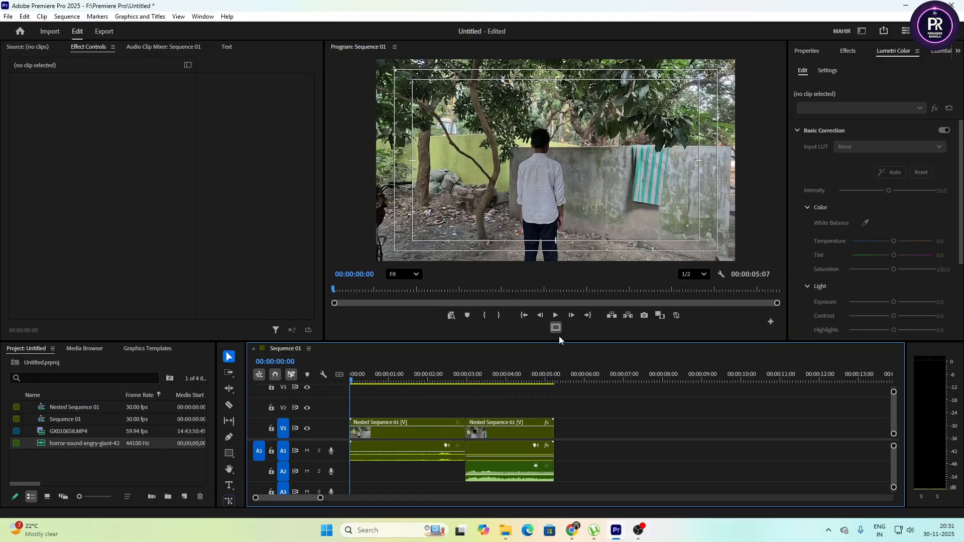
pyautogui.click(556, 316)
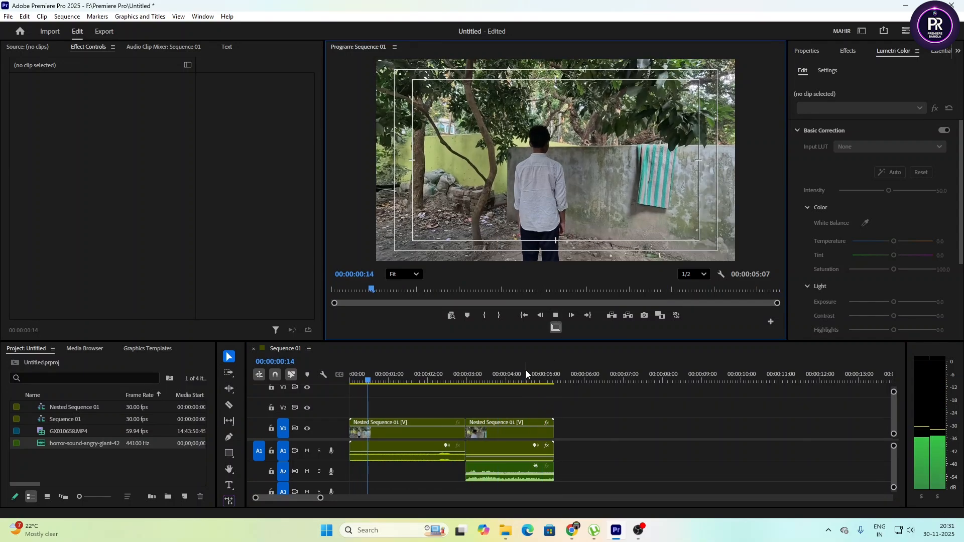
pyautogui.click(526, 371)
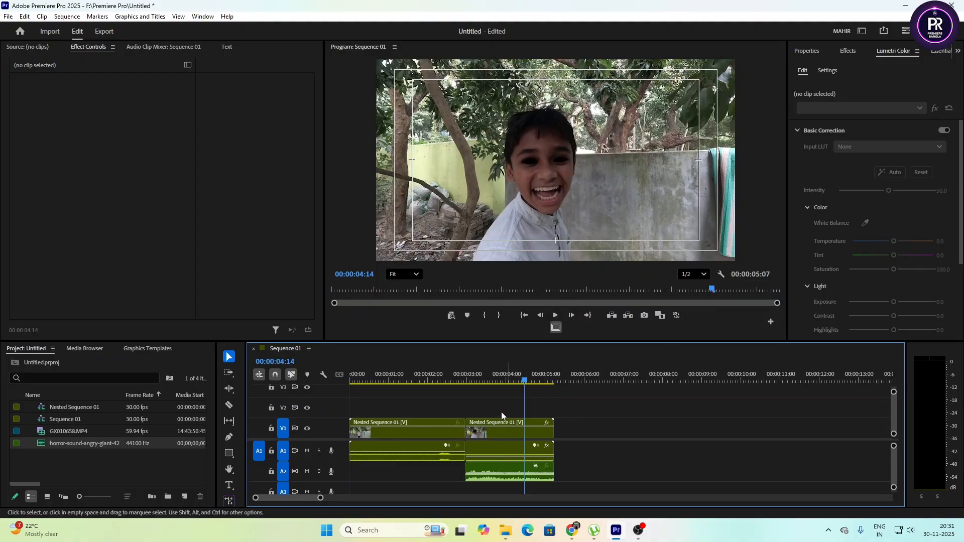
# Grade the second nested clip with Lumetri Color: saturation 16, temperature -39.5 and tint -38.3.
pyautogui.moveTo(525, 386); pyautogui.dragTo(471, 403)
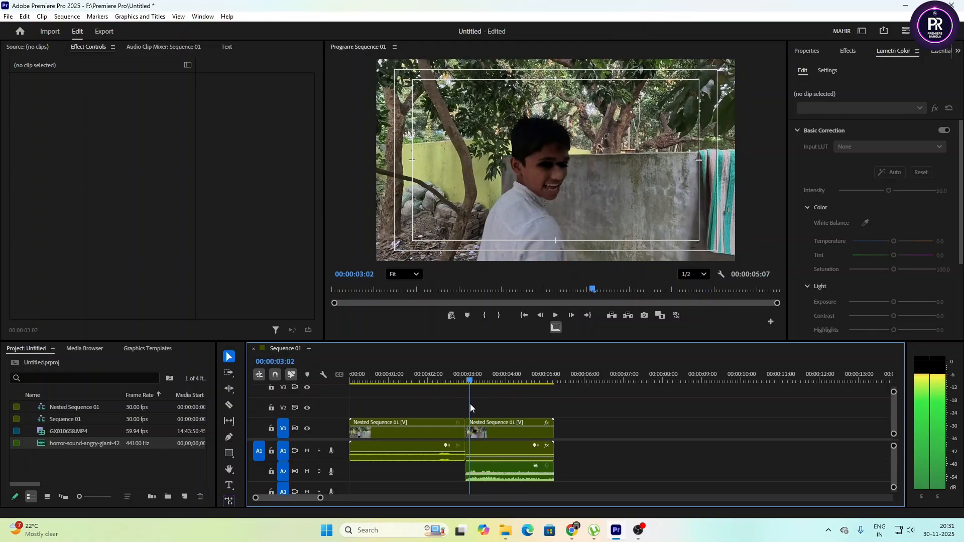
pyautogui.click(486, 434)
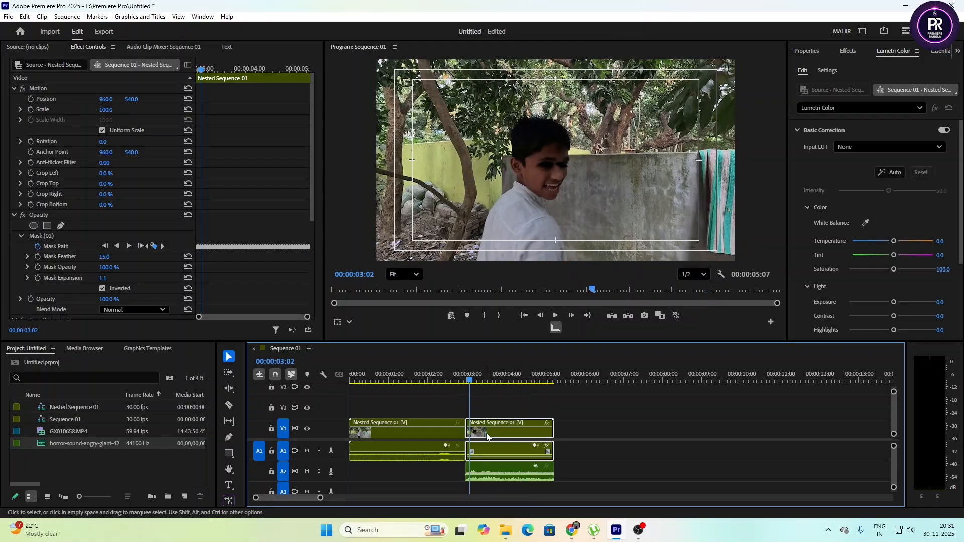
pyautogui.click(882, 57)
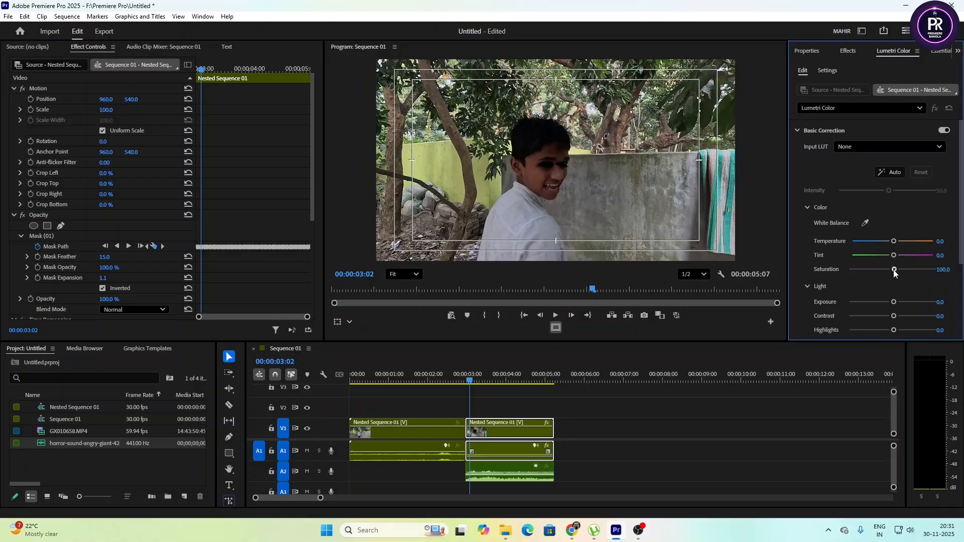
pyautogui.moveTo(894, 269); pyautogui.dragTo(857, 276)
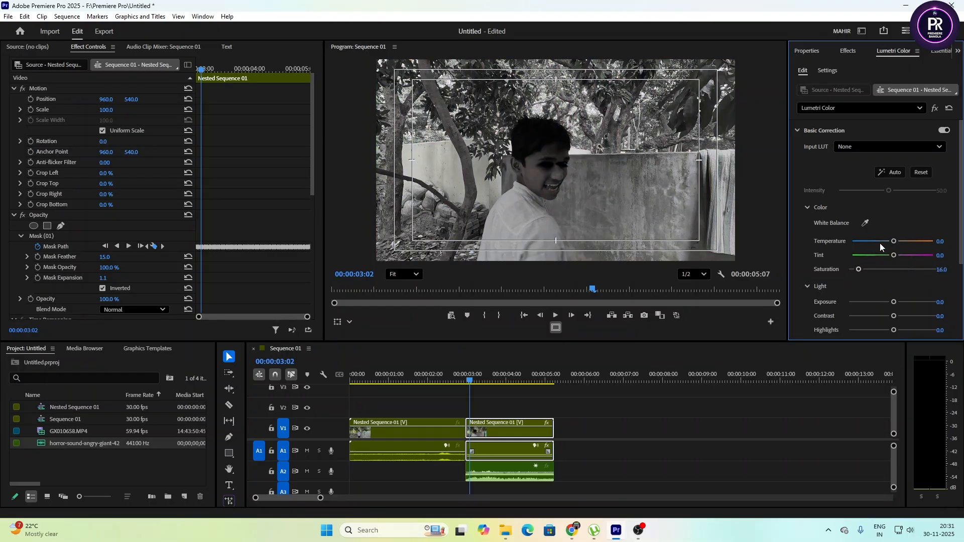
pyautogui.moveTo(894, 241); pyautogui.dragTo(879, 243)
pyautogui.moveTo(894, 256); pyautogui.dragTo(878, 260)
# Set the clip's exposure to -1.4, contrast 38.3, highlights -19.8, shadows -9.9, whites -2.5 and blacks 17.3.
pyautogui.moveTo(894, 302); pyautogui.dragTo(884, 331)
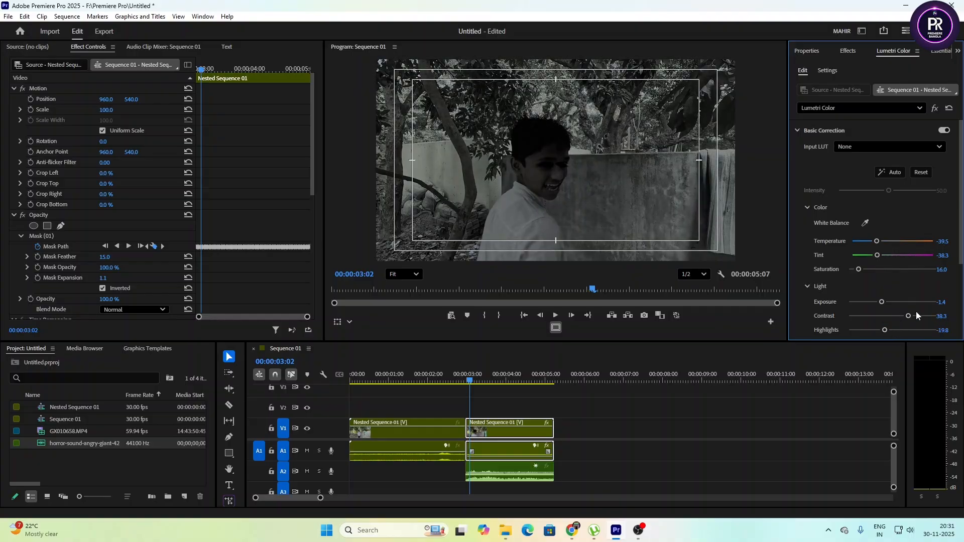
pyautogui.scroll(-2, 916, 311)
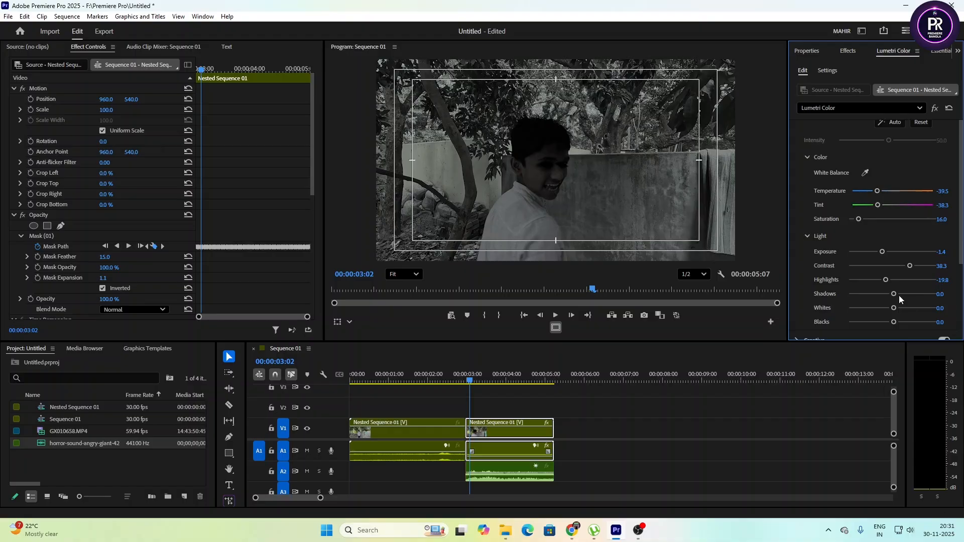
pyautogui.moveTo(895, 294); pyautogui.dragTo(906, 327)
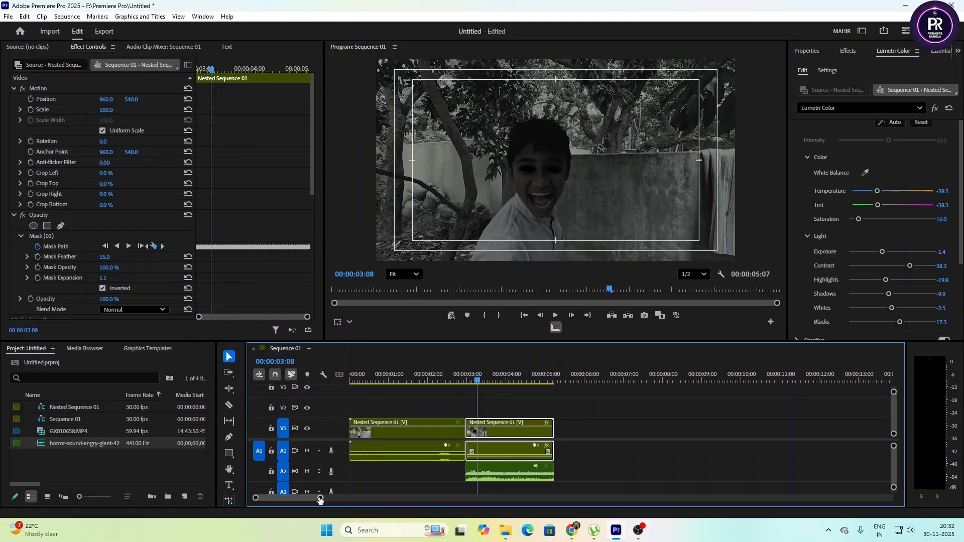
# Draw zigzag opacity keyframes with the Pen tool along the whole second nested clip on V1 to create a flicker.
pyautogui.moveTo(320, 497); pyautogui.dragTo(271, 497)
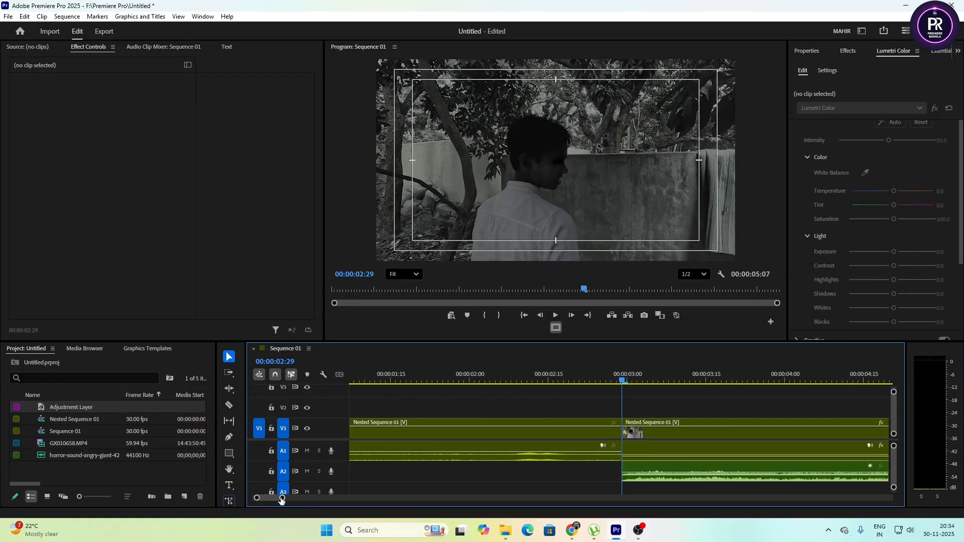
pyautogui.moveTo(281, 499); pyautogui.dragTo(282, 498)
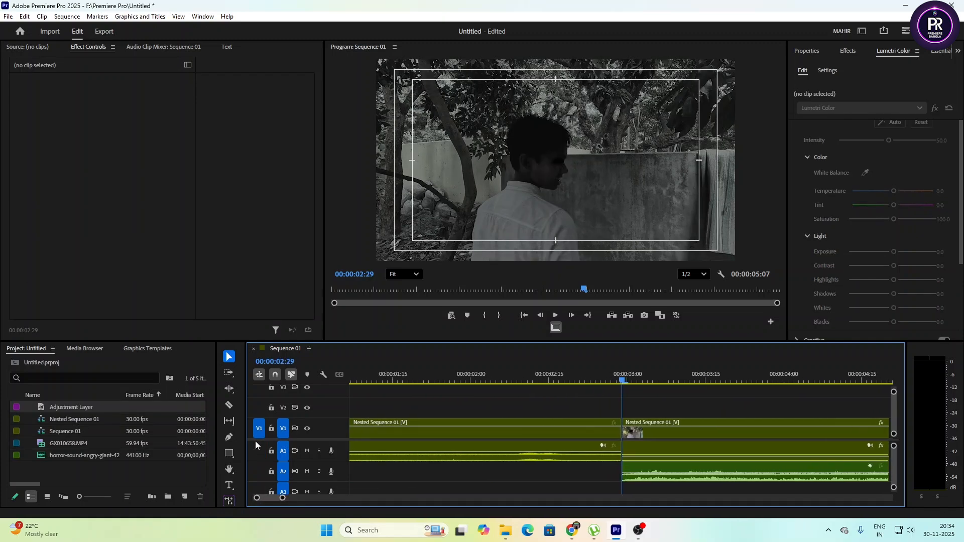
pyautogui.click(229, 437)
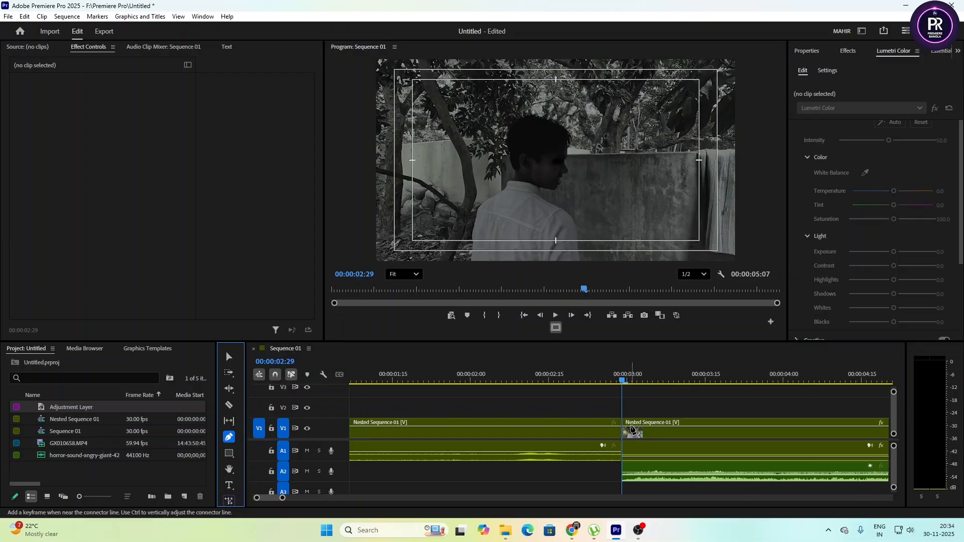
pyautogui.click(632, 428)
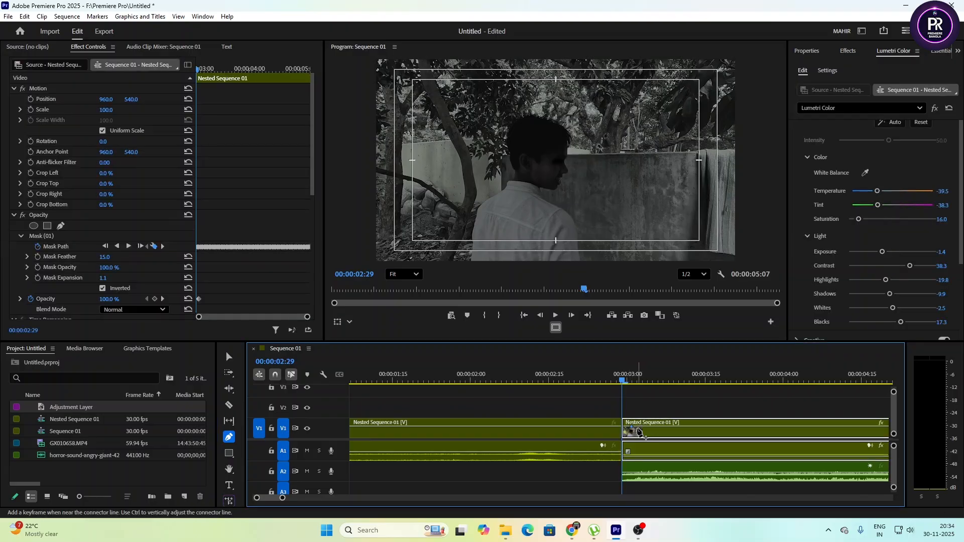
pyautogui.click(638, 430)
pyautogui.moveTo(632, 430); pyautogui.dragTo(634, 433)
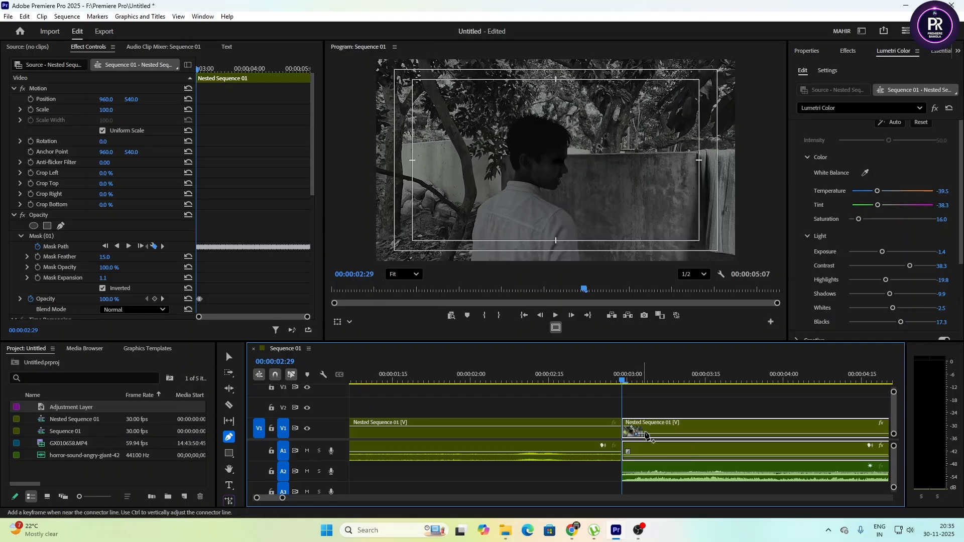
pyautogui.click(643, 431)
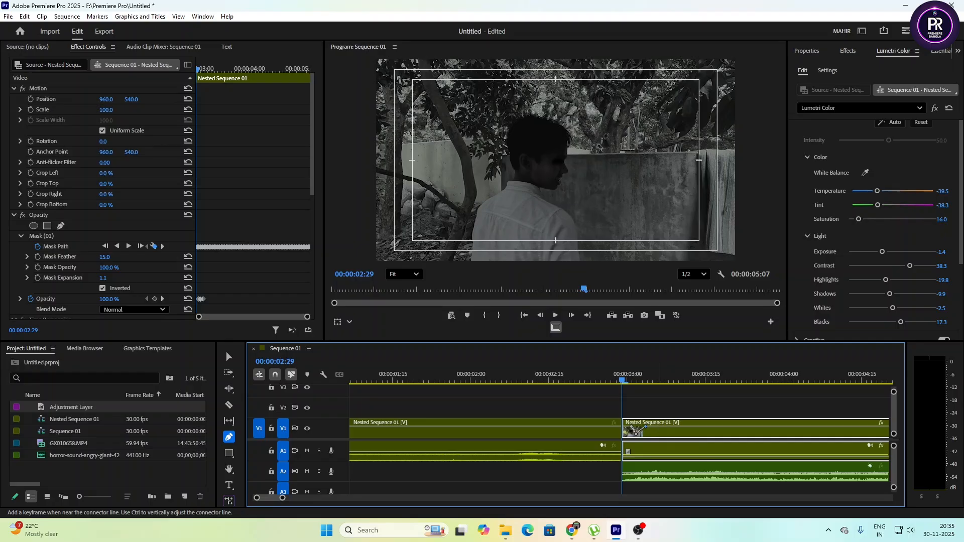
pyautogui.moveTo(658, 426); pyautogui.dragTo(882, 425)
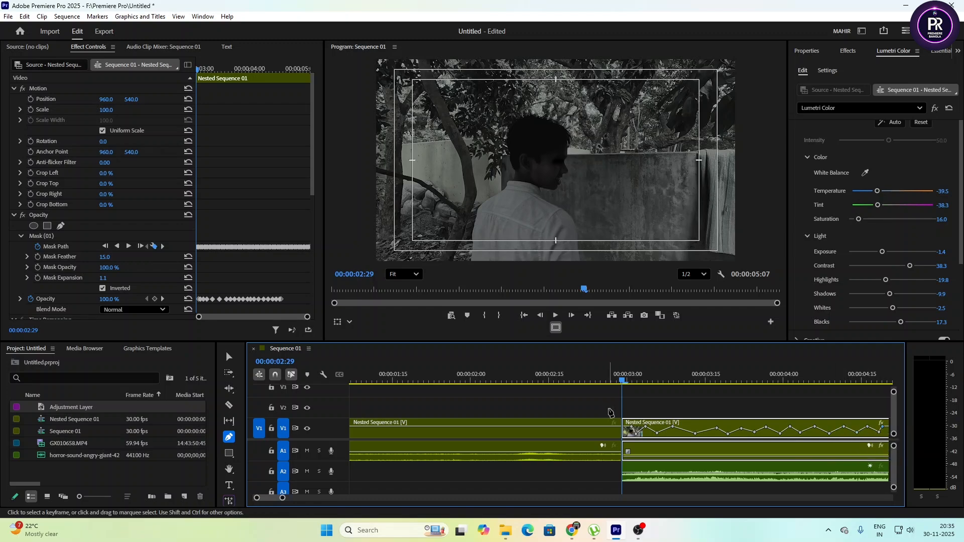
# Play back the sequence to review the graded, flickering footage.
pyautogui.click(591, 376)
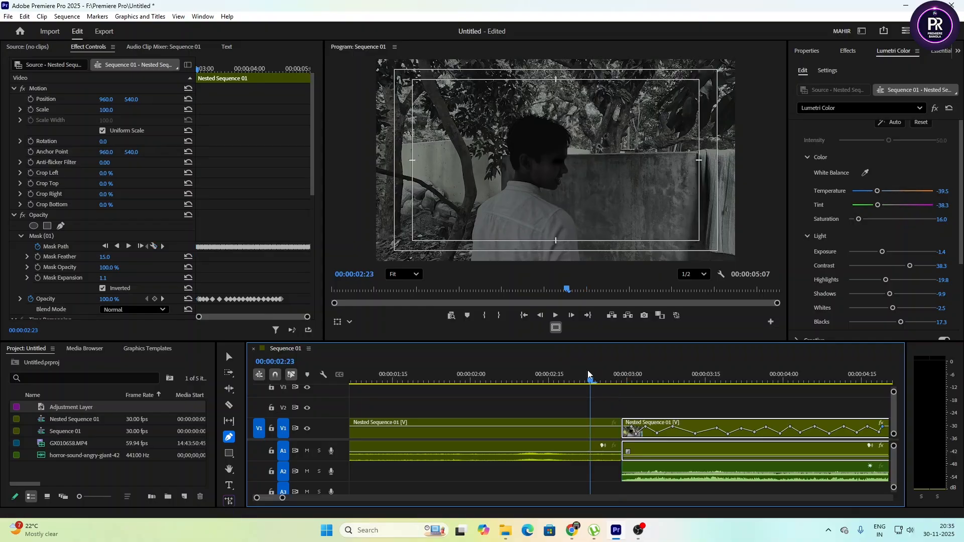
pyautogui.click(557, 316)
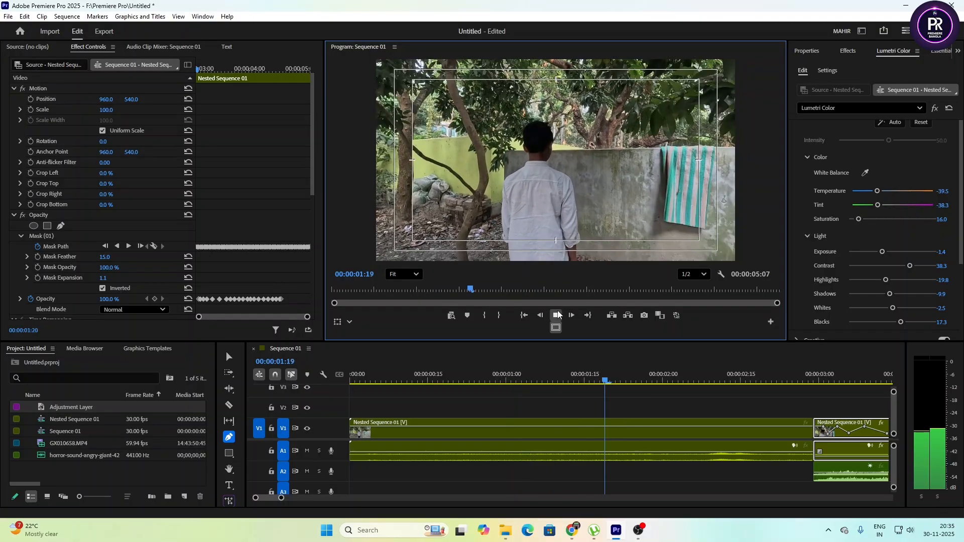
pyautogui.click(556, 315)
# Nest both clips on V1 together with their A1 audio into one sequence named Nested Sequence 02.
pyautogui.moveTo(281, 498); pyautogui.dragTo(341, 500)
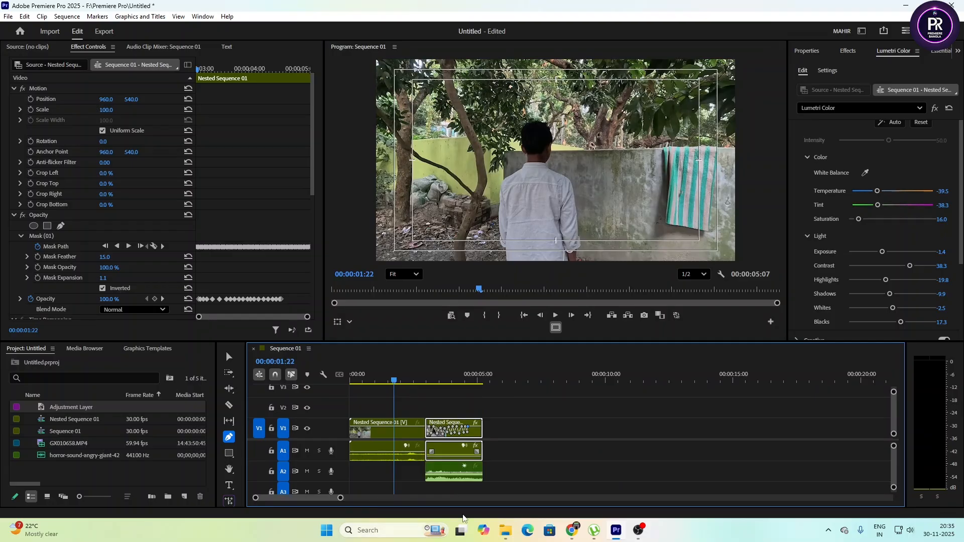
pyautogui.click(229, 357)
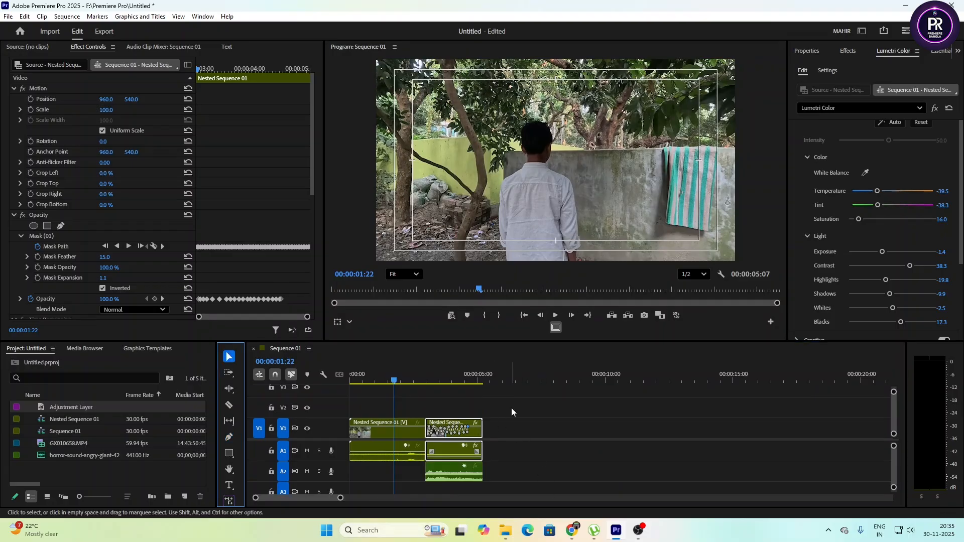
pyautogui.moveTo(504, 405); pyautogui.dragTo(401, 457)
pyautogui.rightClick(445, 432)
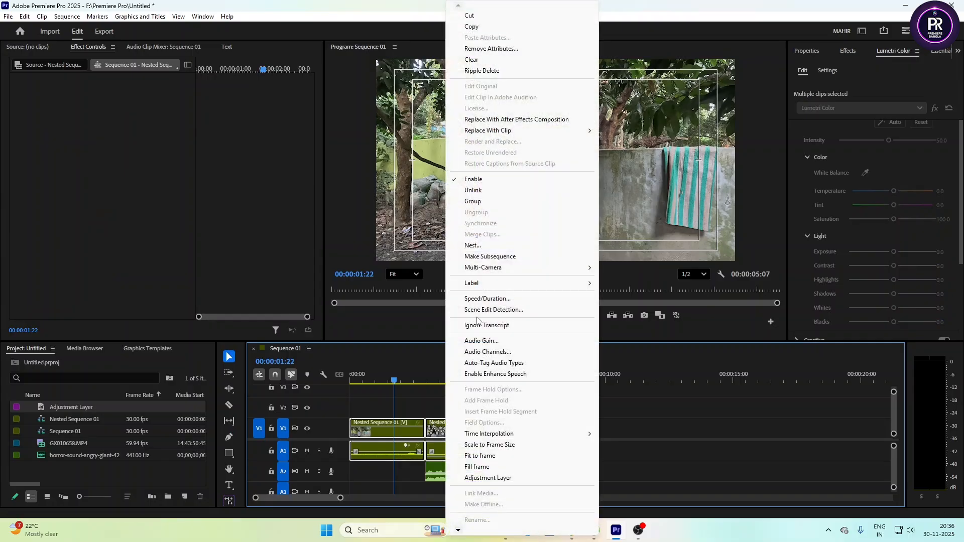
pyautogui.click(490, 247)
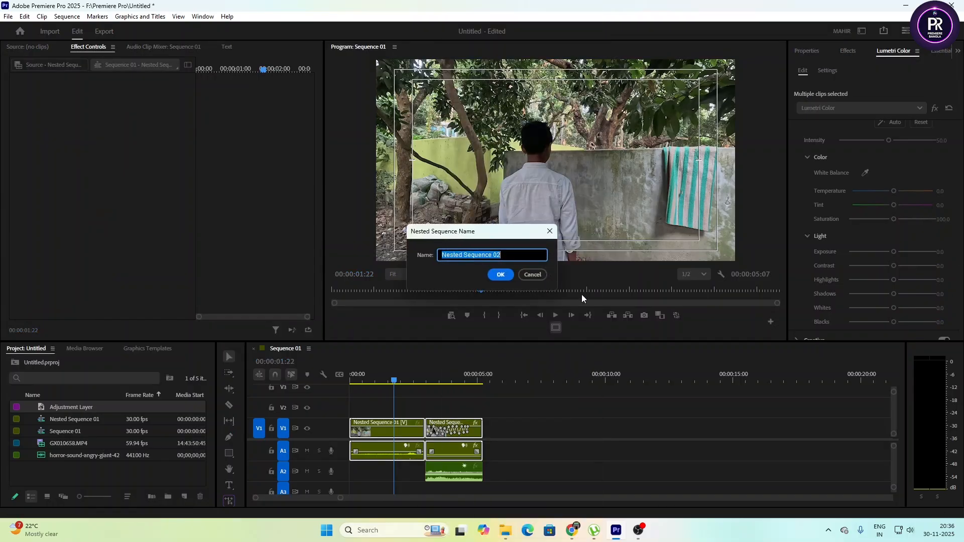
pyautogui.click(500, 275)
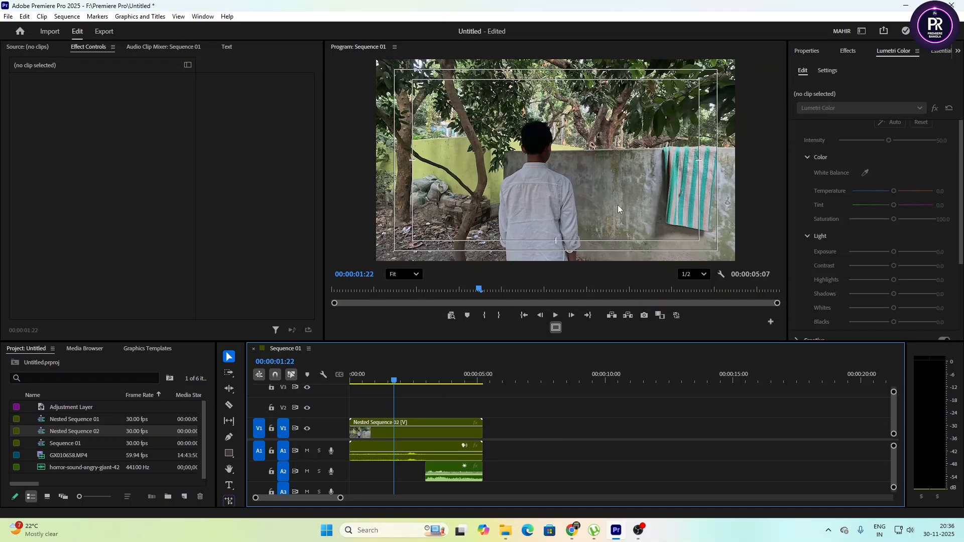
# Crop the new nested clip on V1 by 11% at the top and 11% at the bottom to form cinematic black bars.
pyautogui.click(416, 433)
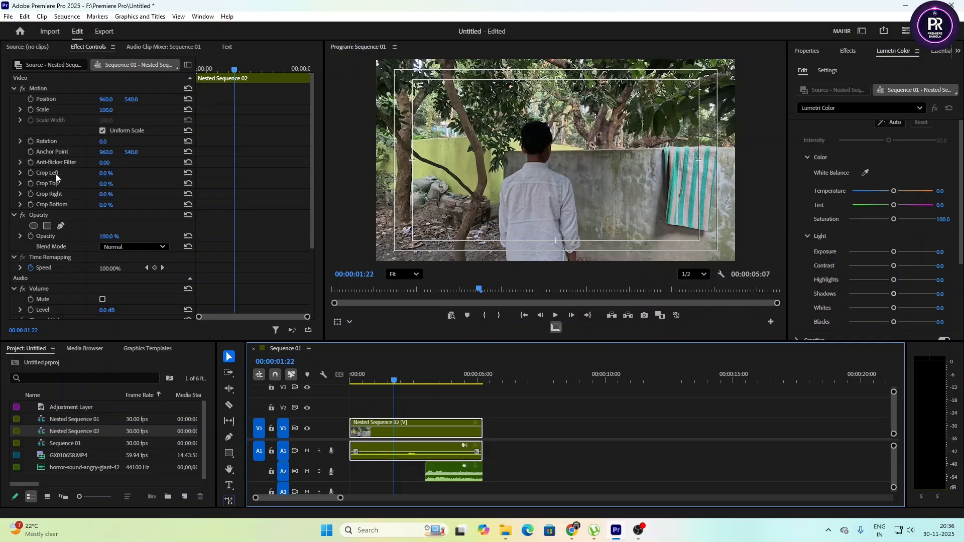
pyautogui.click(106, 184)
pyautogui.write('11')
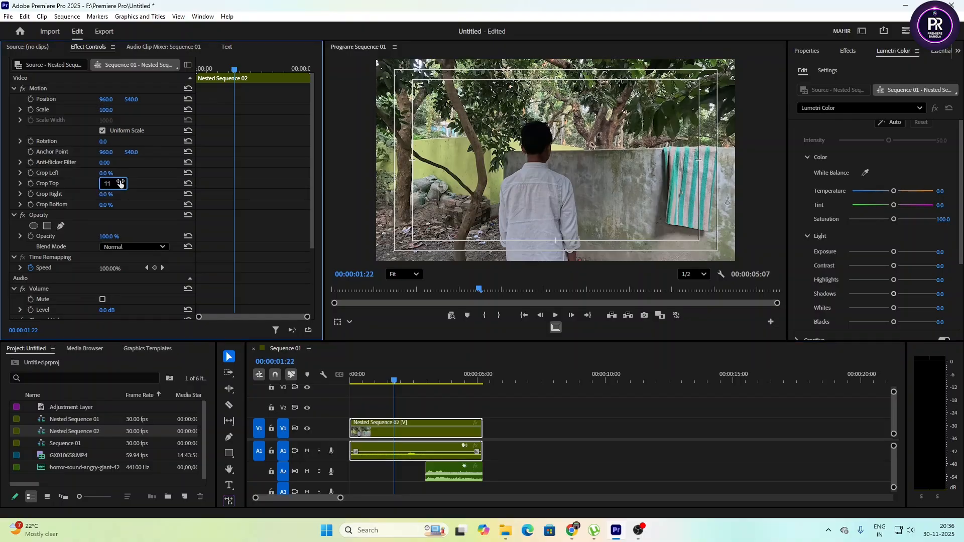
pyautogui.press('Return')
pyautogui.click(106, 204)
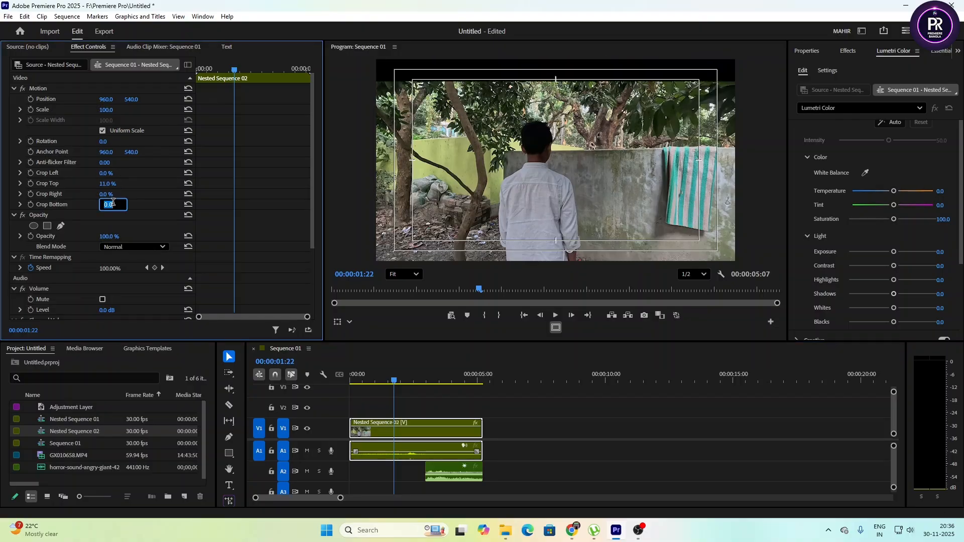
pyautogui.write('11')
pyautogui.press('Return')
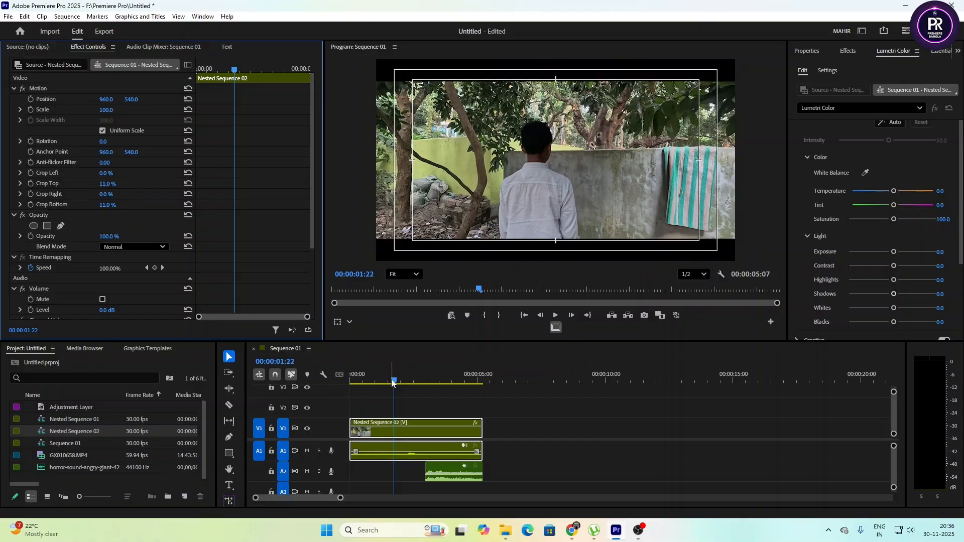
# Play back the sequence from the start to review the letterboxed horror effect.
pyautogui.moveTo(394, 384); pyautogui.dragTo(345, 397)
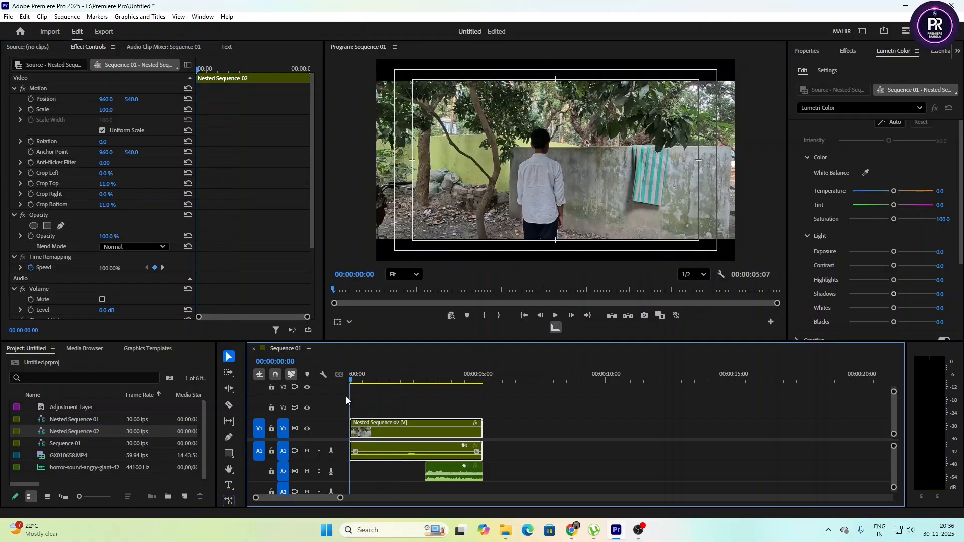
pyautogui.click(558, 315)
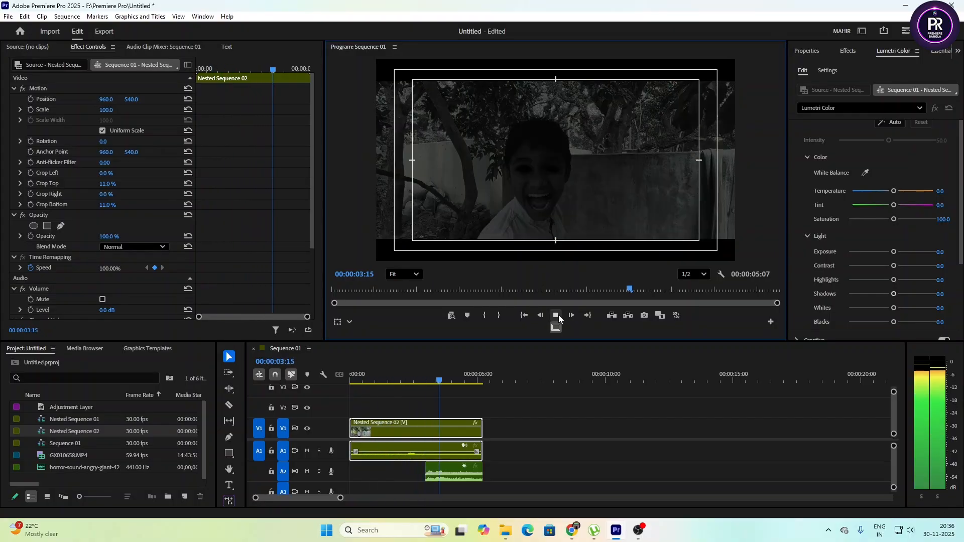
pyautogui.click(558, 315)
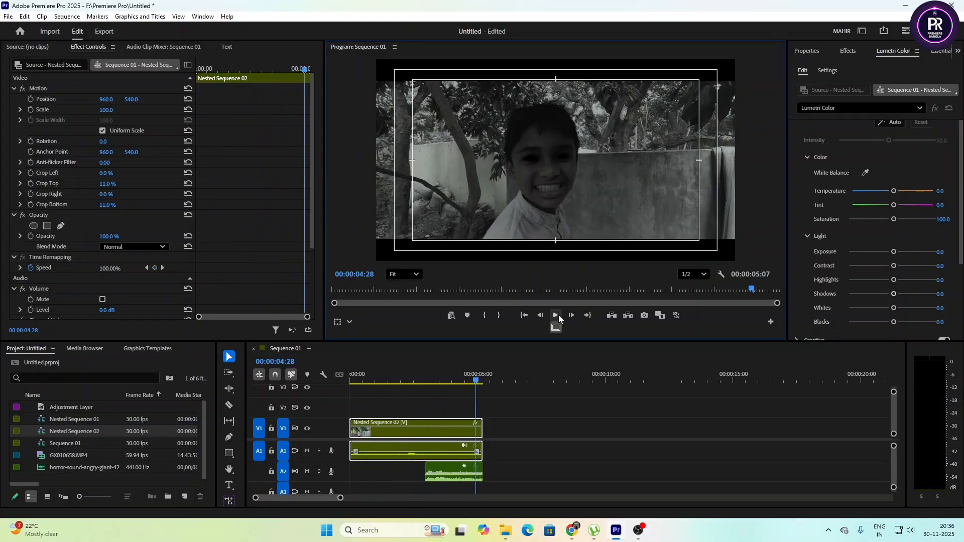